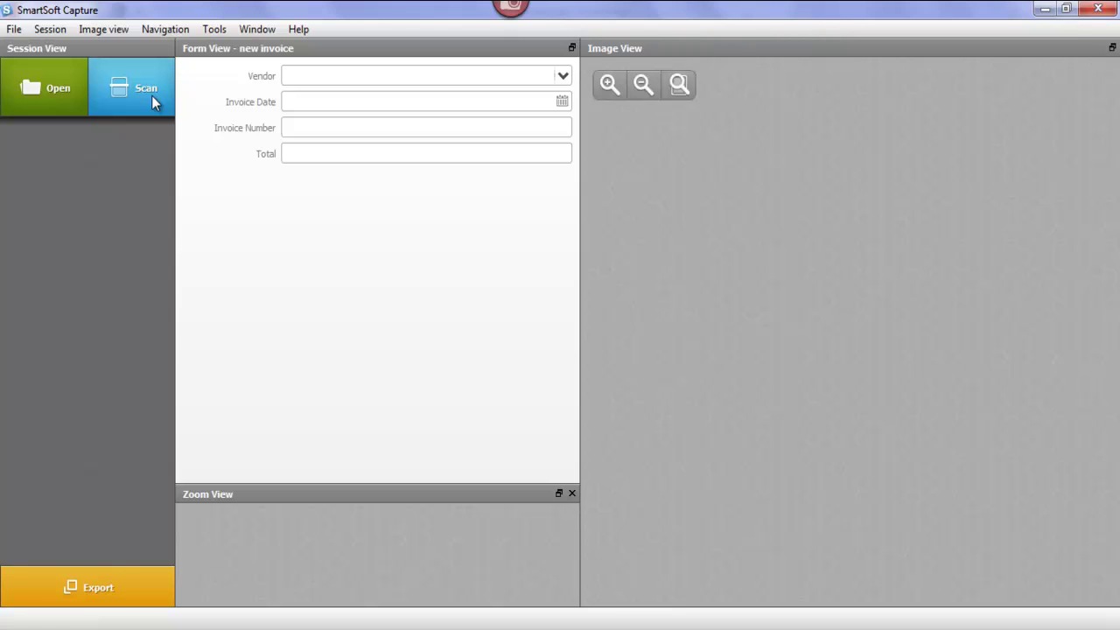
Open the invoices IMPERIAL TROPHIES-Invoice-74338.pdf and IMPERIAL TROPHIES-Invoice-77804.pdf from the Imperial folder.
{"action": "left_click", "coordinate": [69, 87]}
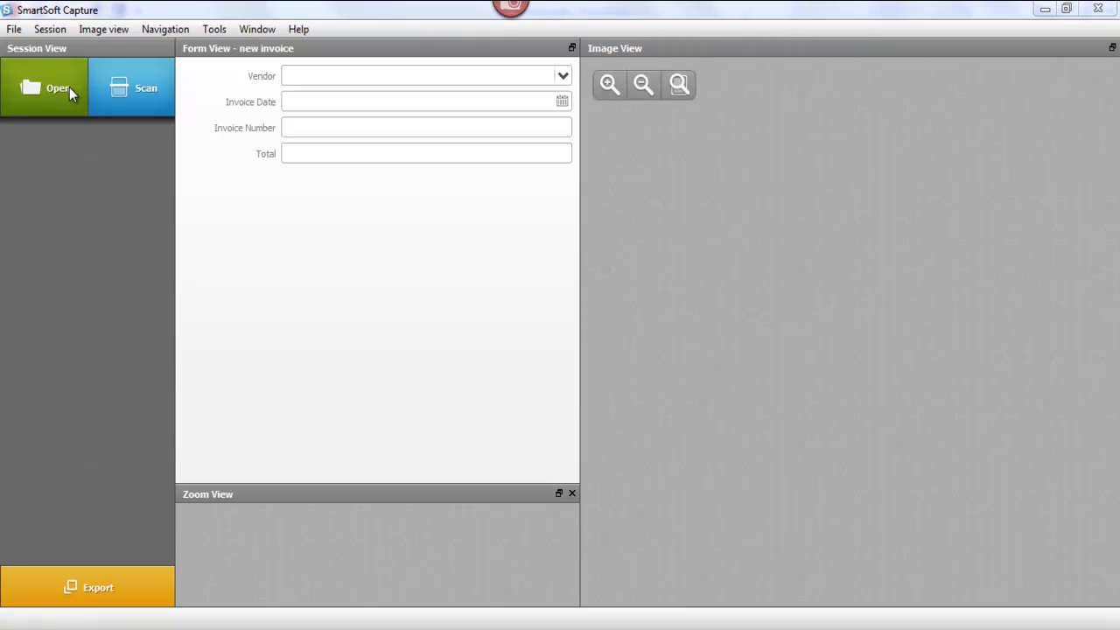
{"action": "left_click", "coordinate": [293, 186]}
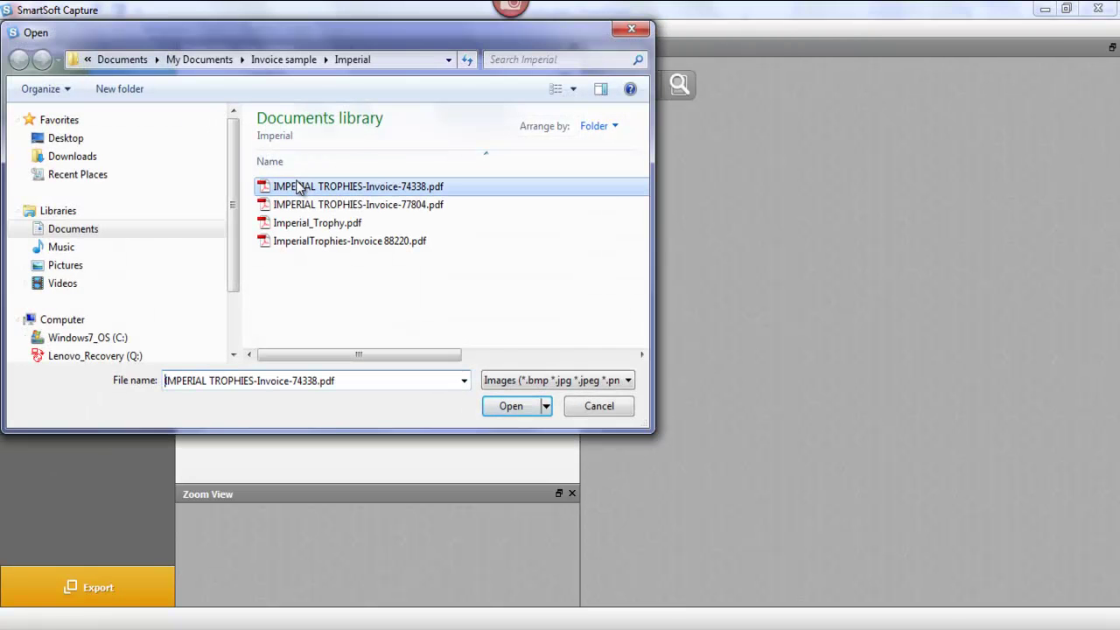
{"action": "left_click", "coordinate": [356, 207], "text": "ctrl"}
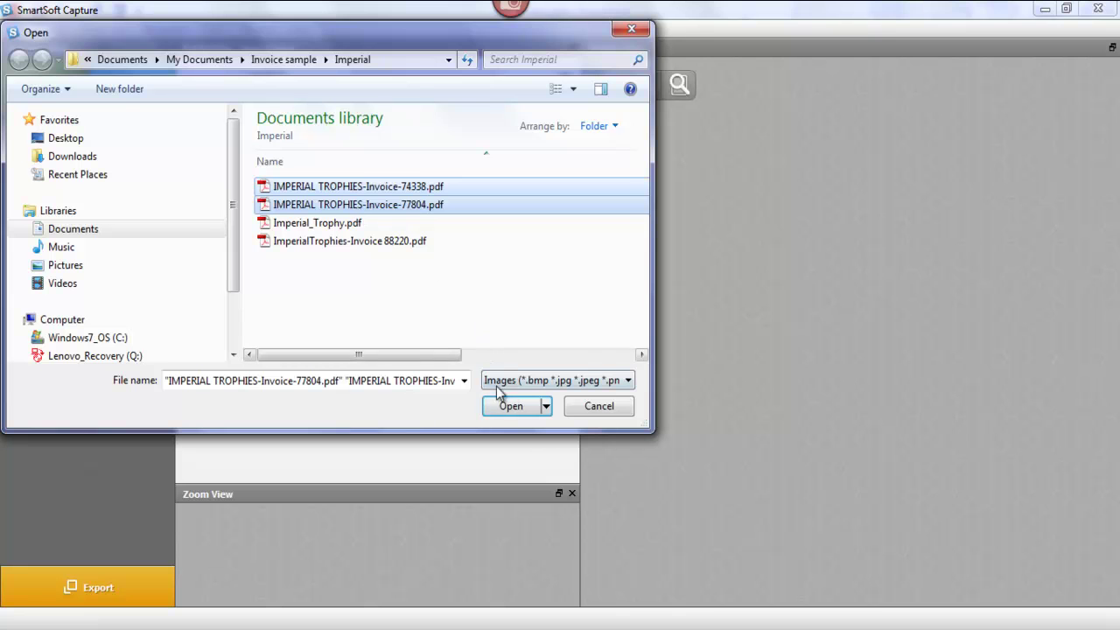
{"action": "left_click", "coordinate": [512, 407]}
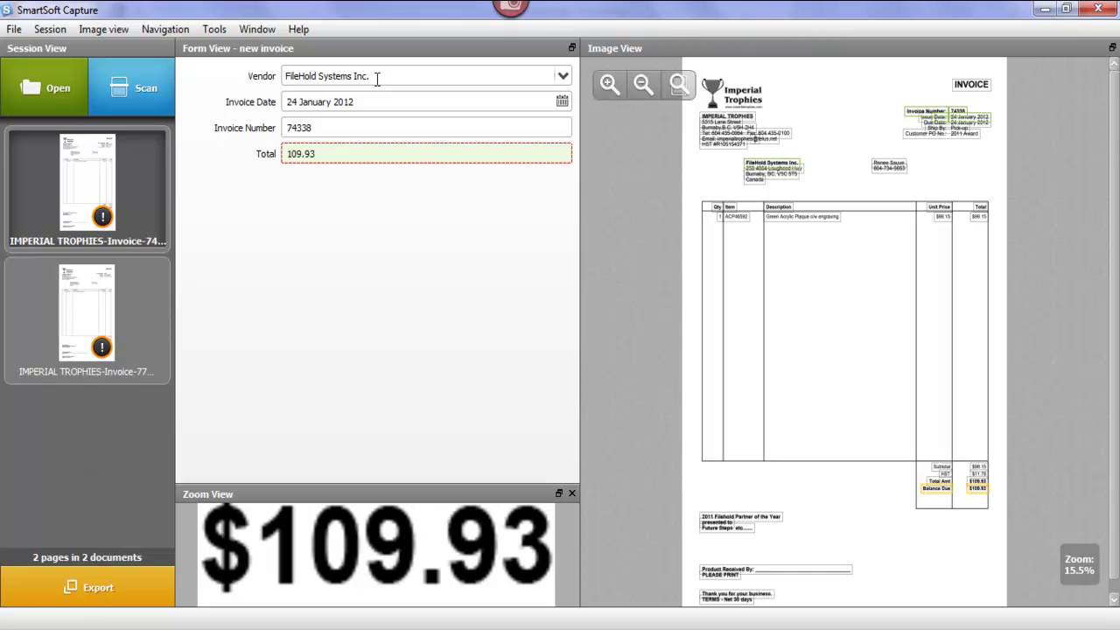
Set the first invoice's vendor to IMPERIAL TROPHIES by picking the company name from the invoice image.
{"action": "mouse_move", "coordinate": [725, 114]}
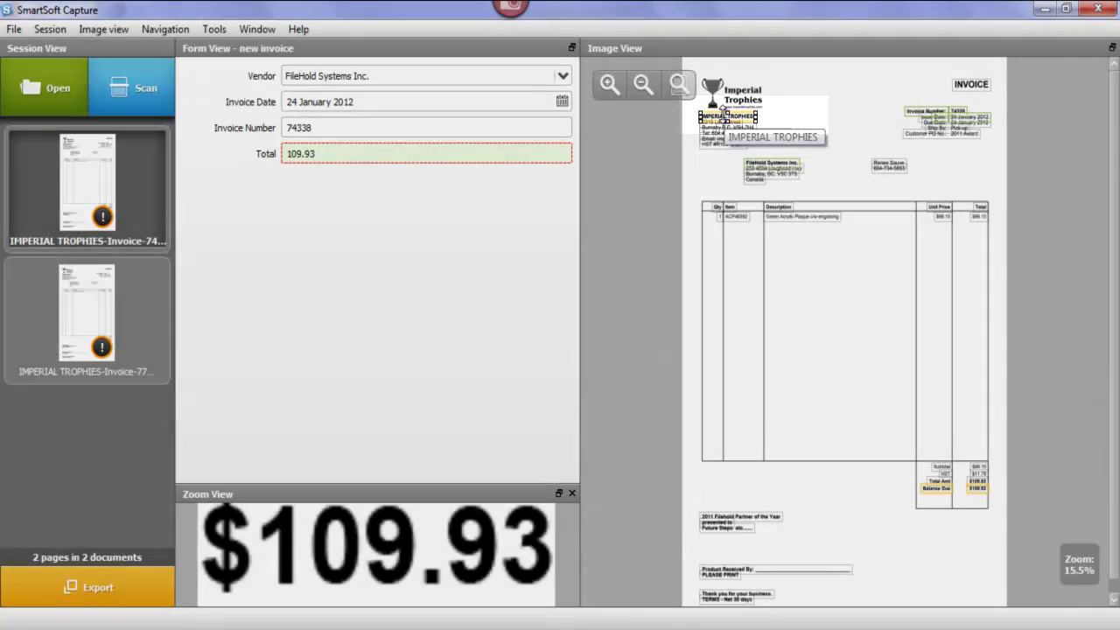
{"action": "left_click", "coordinate": [719, 121]}
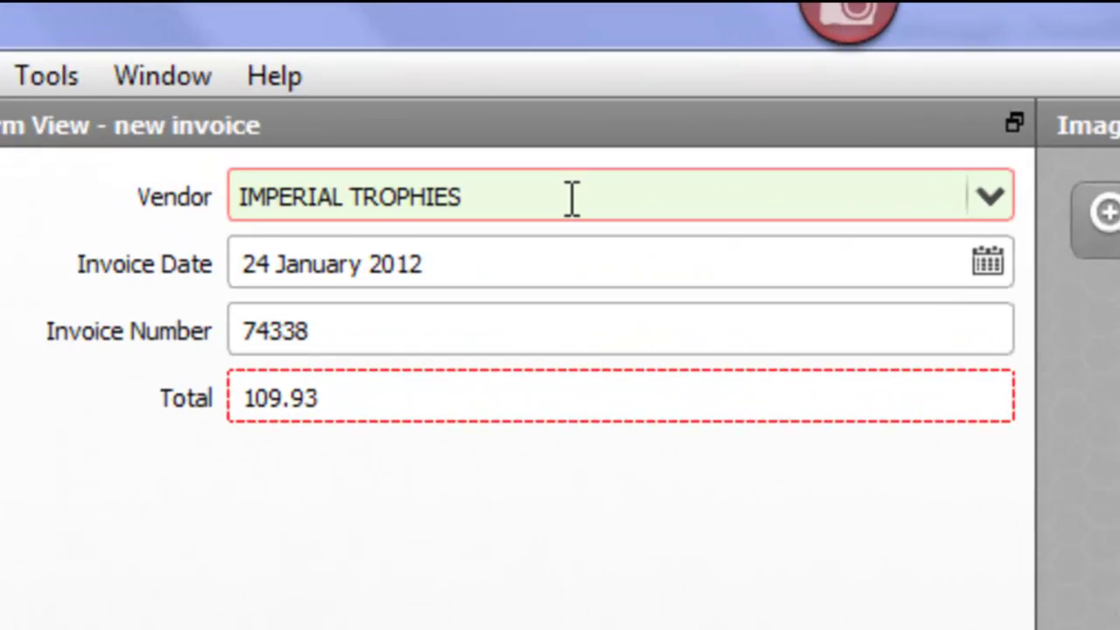
{"action": "left_click", "coordinate": [406, 76]}
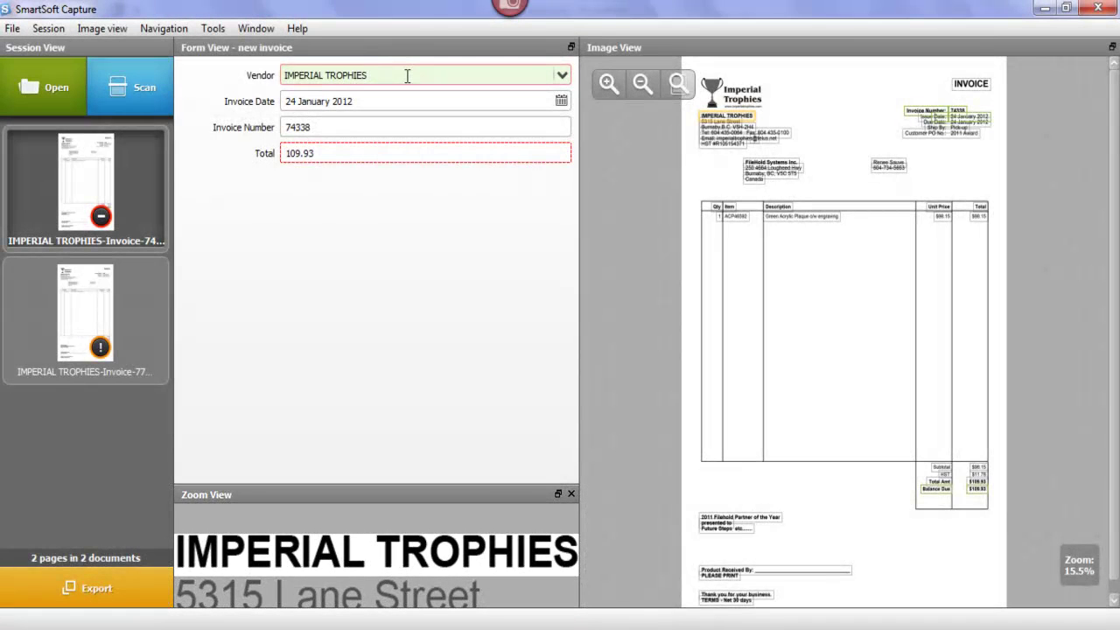
Look for IMPERIAL TROPHIES among the known vendors, add it to the vendor list, and check the updated list.
{"action": "left_click", "coordinate": [561, 75]}
{"action": "scroll", "coordinate": [565, 148], "scroll_direction": "down", "scroll_amount": 3}
{"action": "scroll", "coordinate": [566, 148], "scroll_direction": "up", "scroll_amount": 3}
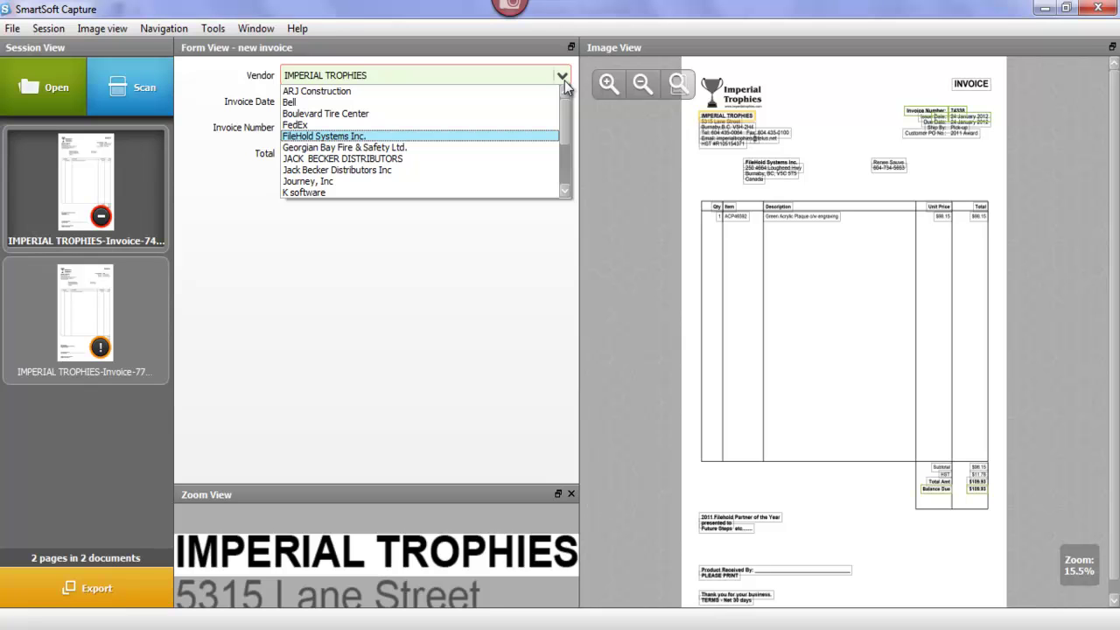
{"action": "left_click", "coordinate": [563, 77]}
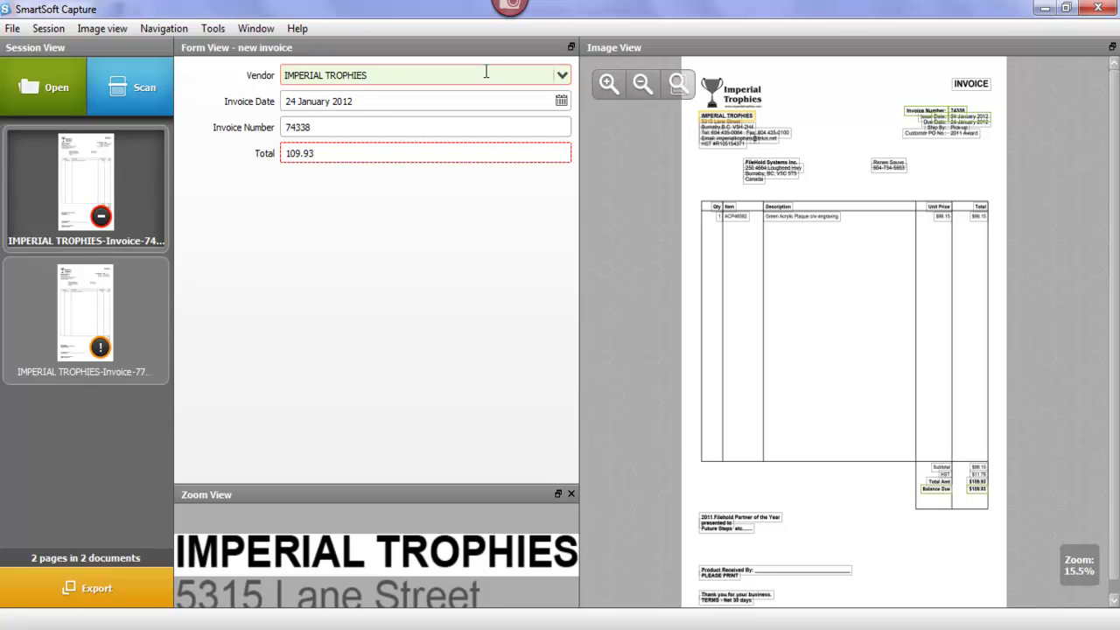
{"action": "left_click", "coordinate": [561, 76]}
{"action": "left_click", "coordinate": [562, 77]}
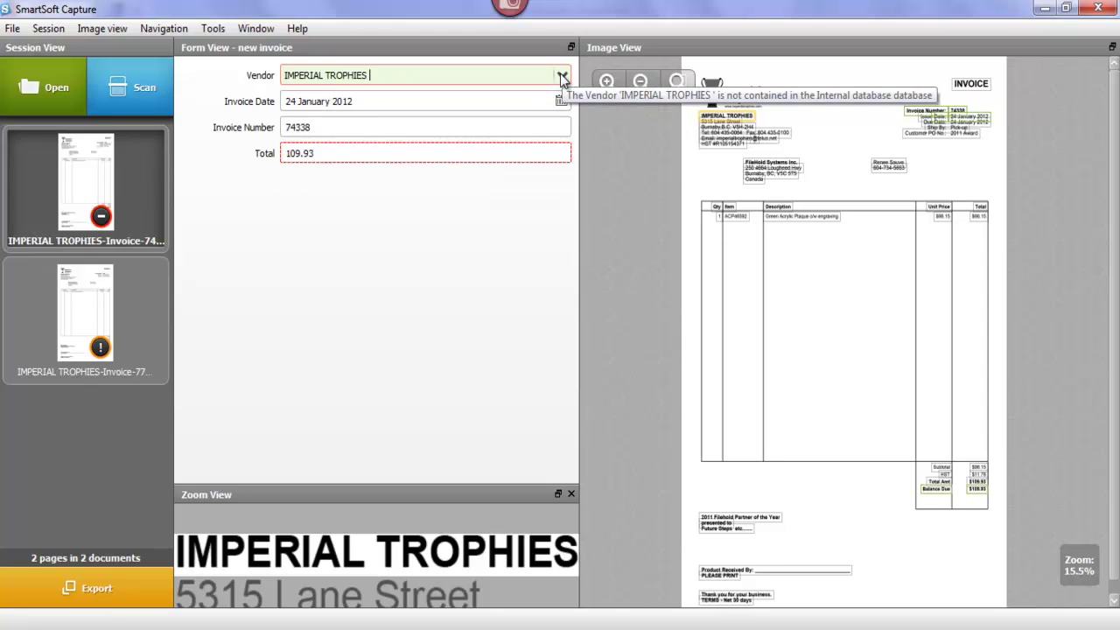
{"action": "right_click", "coordinate": [525, 71]}
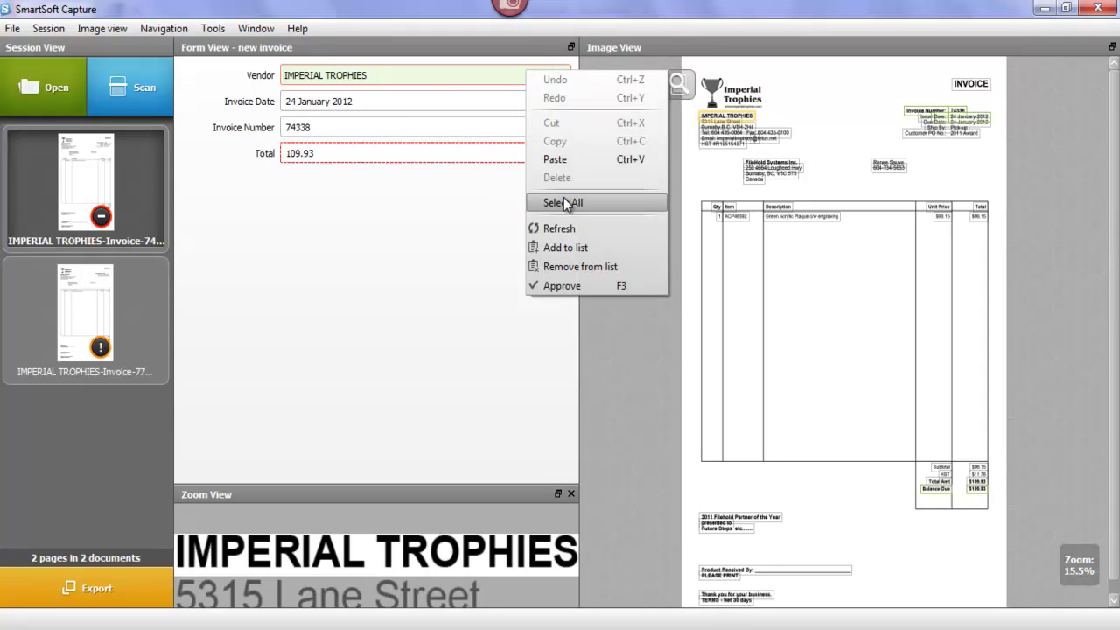
{"action": "left_click", "coordinate": [561, 248]}
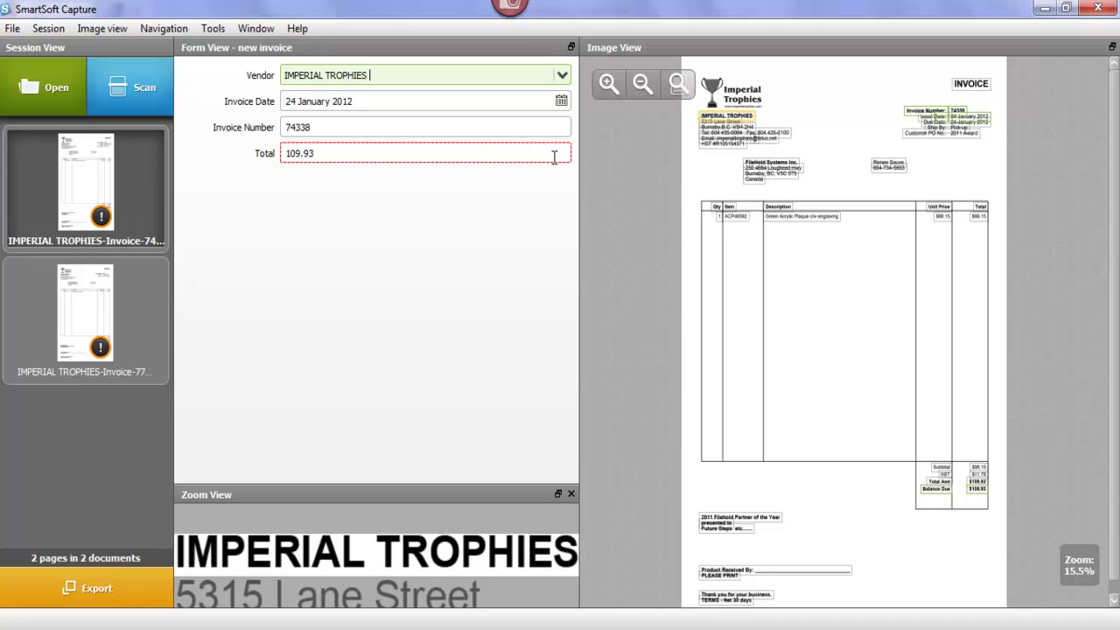
{"action": "left_click", "coordinate": [562, 77]}
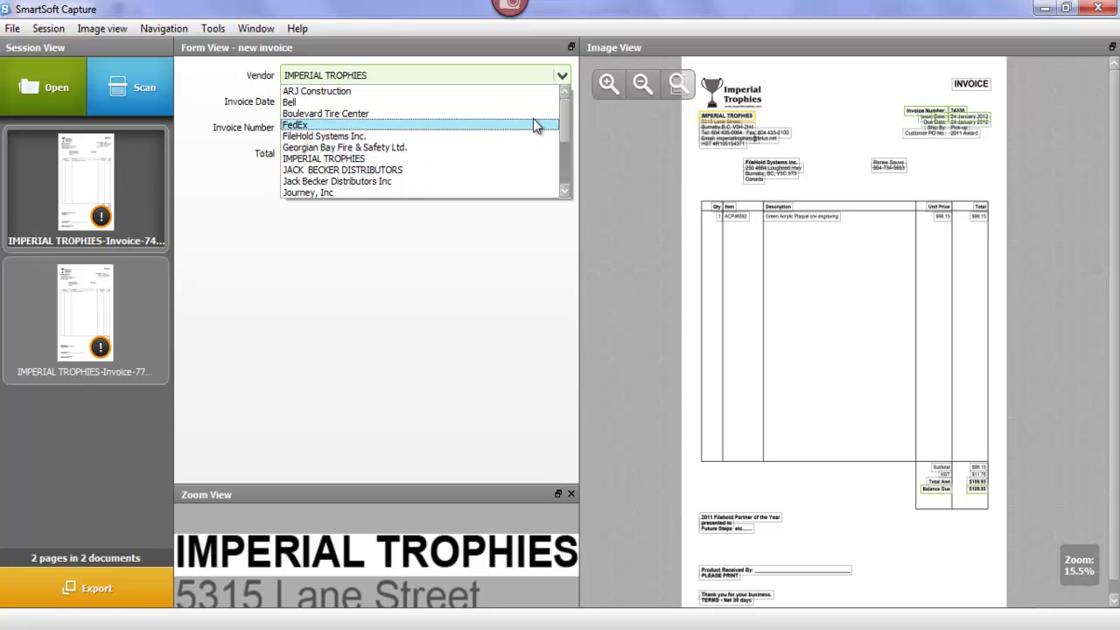
{"action": "left_click", "coordinate": [577, 81]}
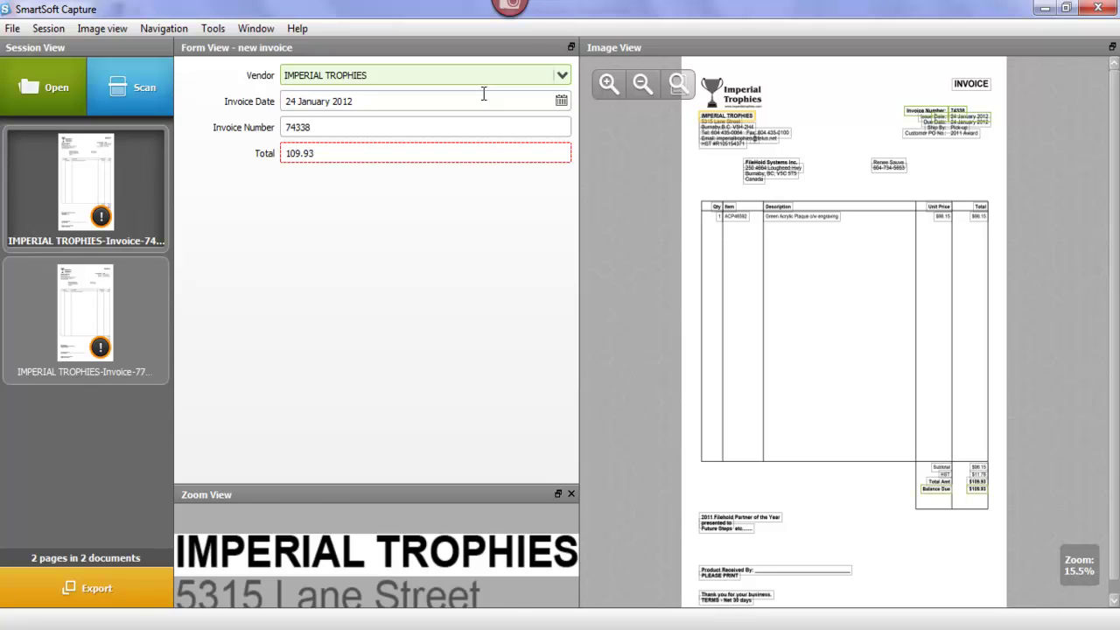
Review the first invoice's date and number, and approve its total.
{"action": "key", "text": "Tab"}
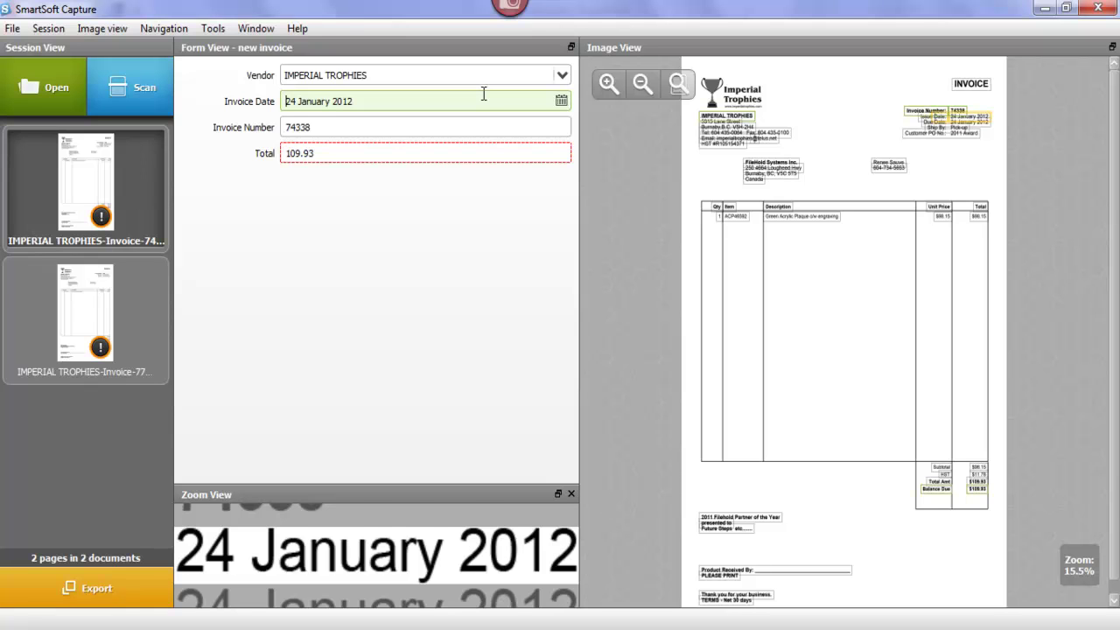
{"action": "key", "text": "Tab"}
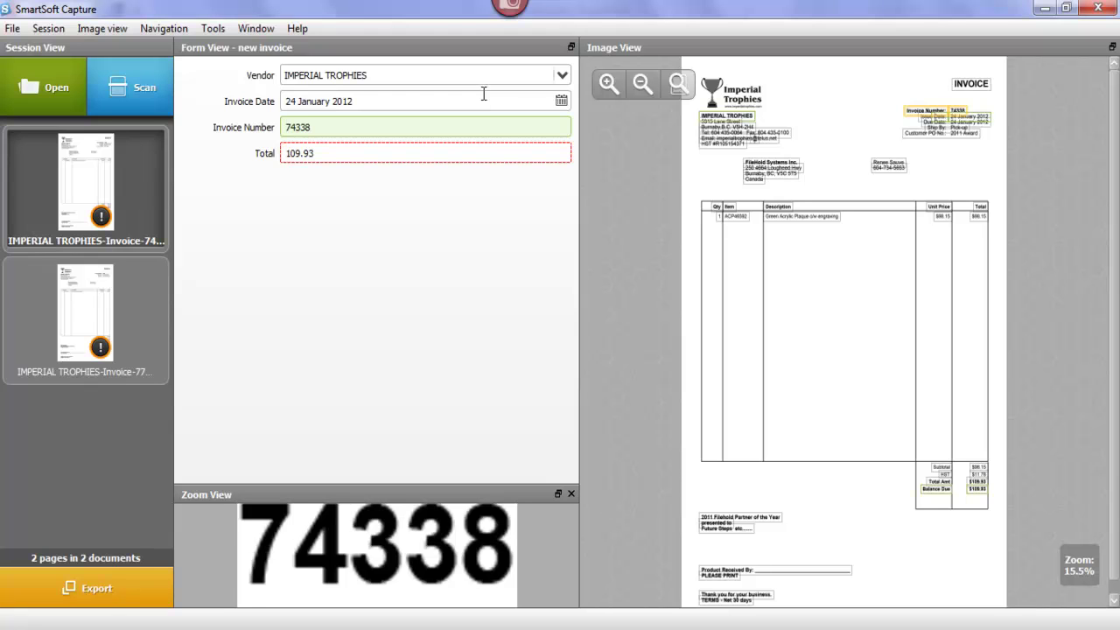
{"action": "key", "text": "Tab"}
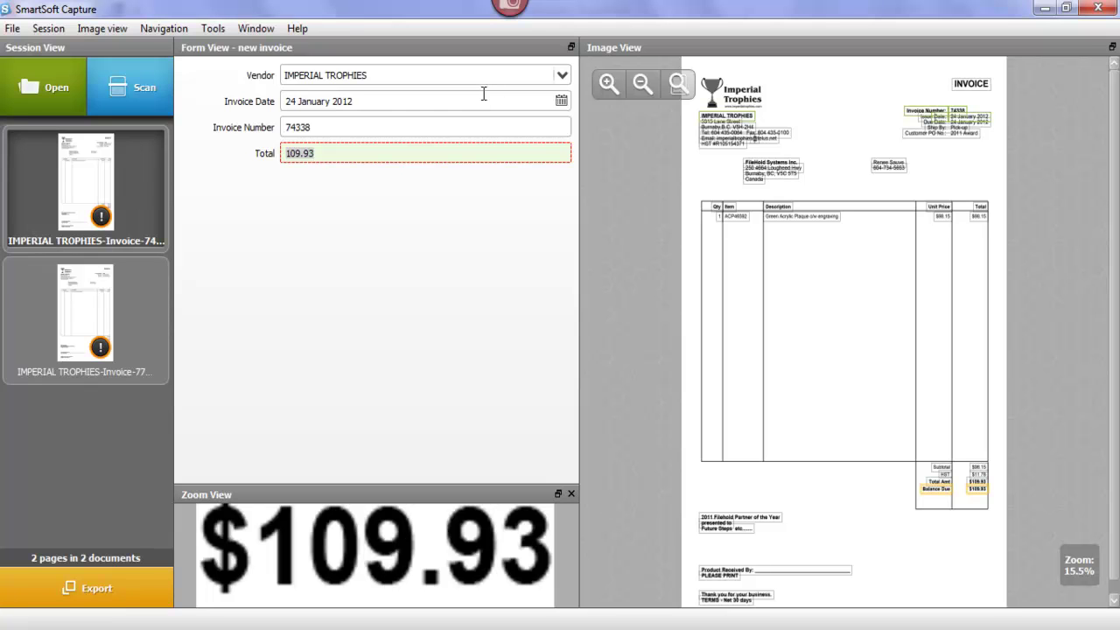
{"action": "key", "text": "Return"}
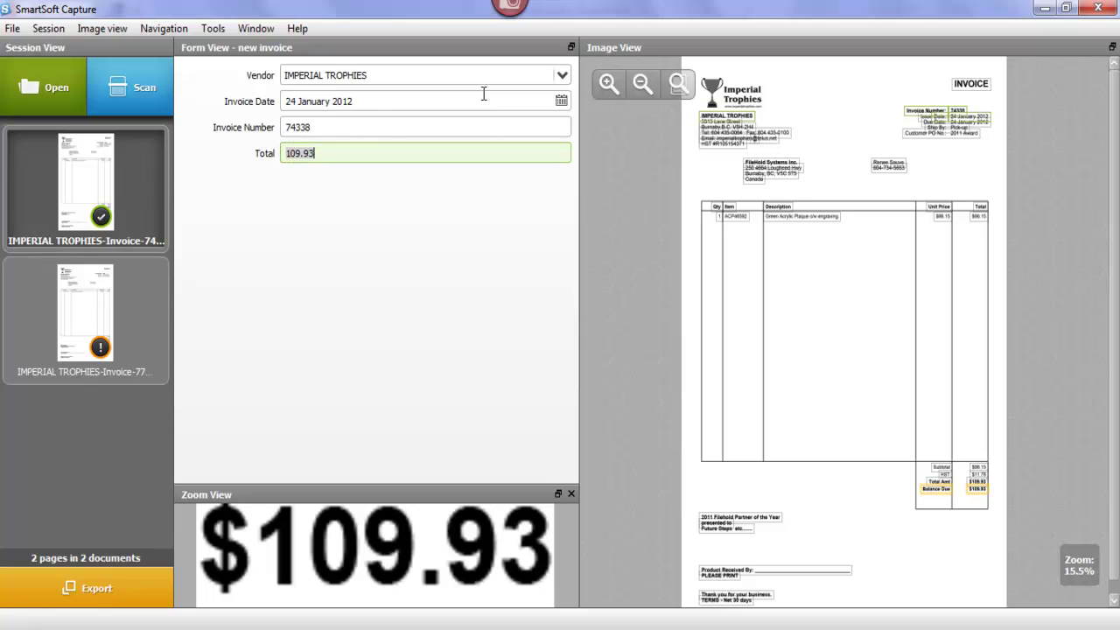
{"action": "mouse_move", "coordinate": [105, 221]}
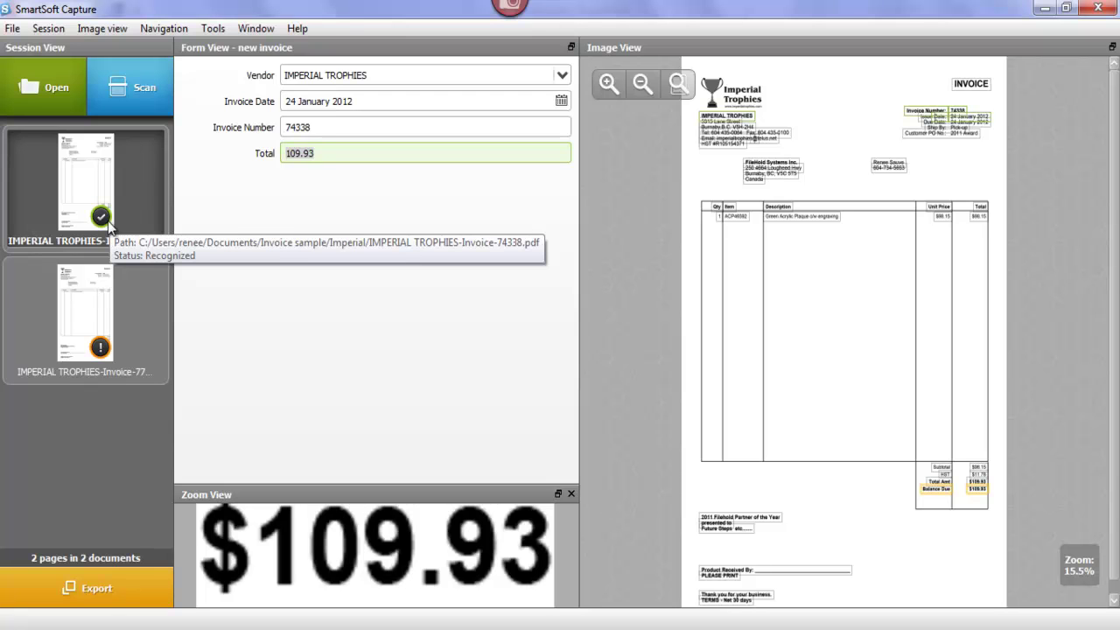
On the second invoice, pick IMPERIAL TROPHIES from the image as the vendor and approve the total.
{"action": "key", "text": "Return"}
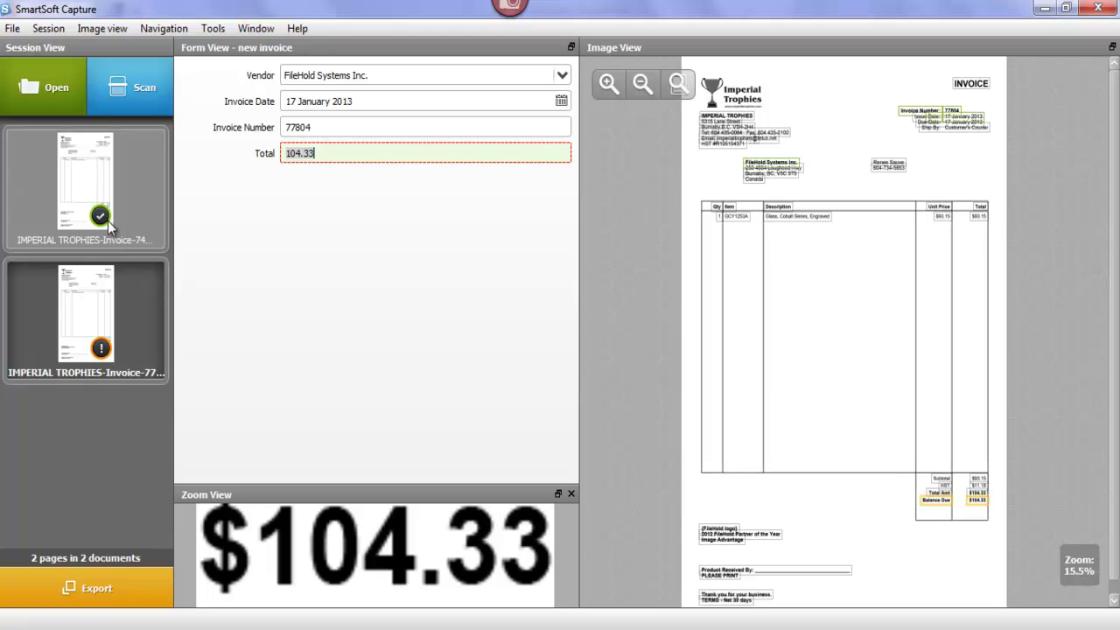
{"action": "left_click", "coordinate": [438, 83]}
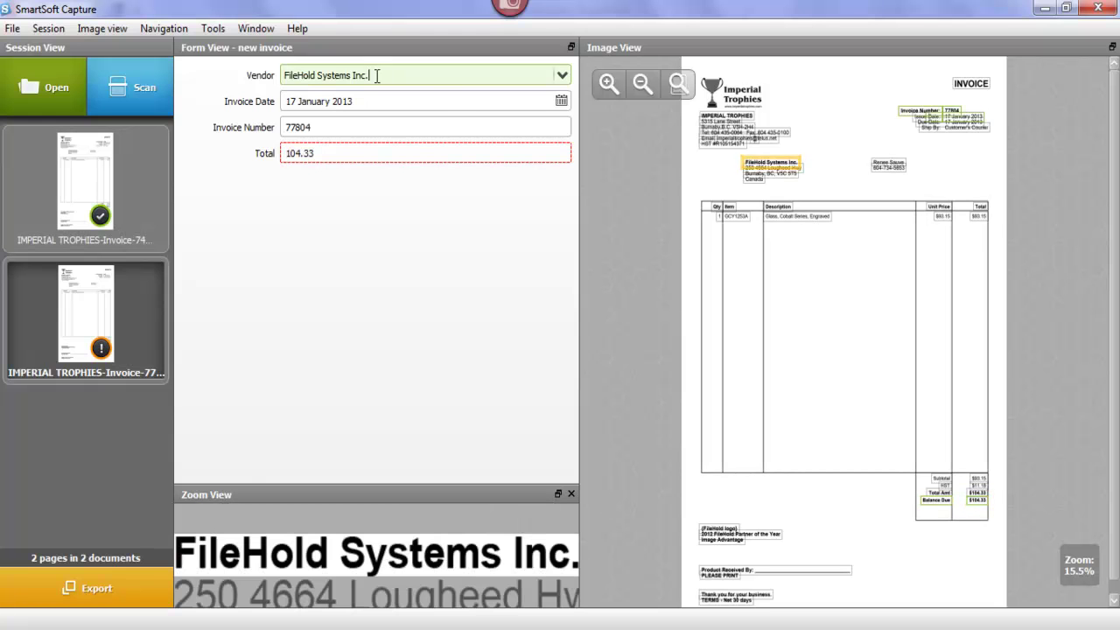
{"action": "mouse_move", "coordinate": [707, 119]}
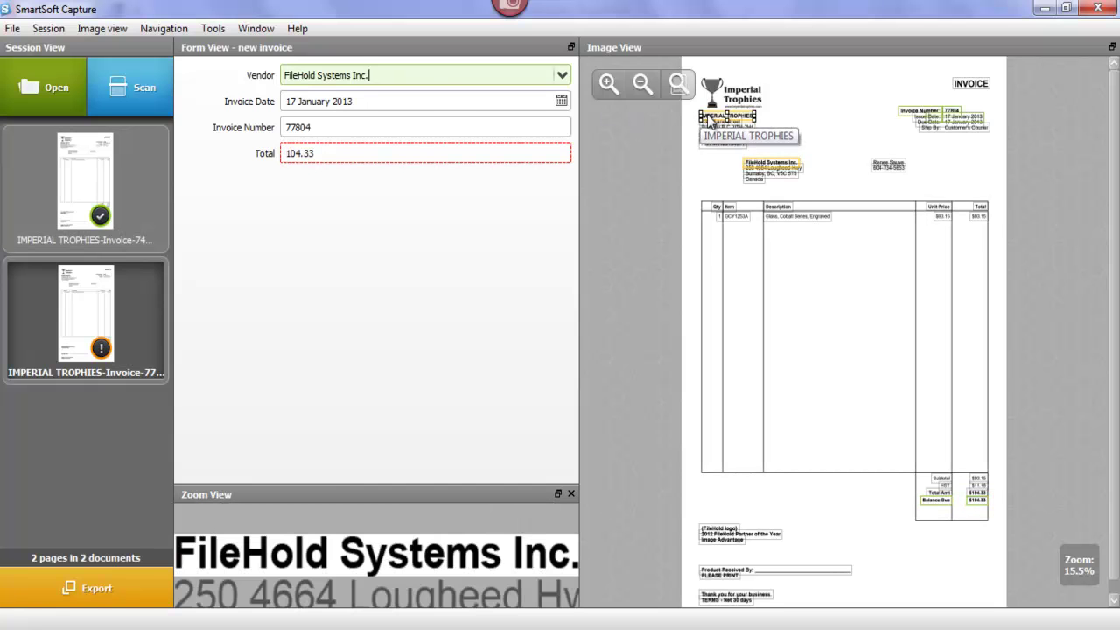
{"action": "left_click", "coordinate": [709, 119]}
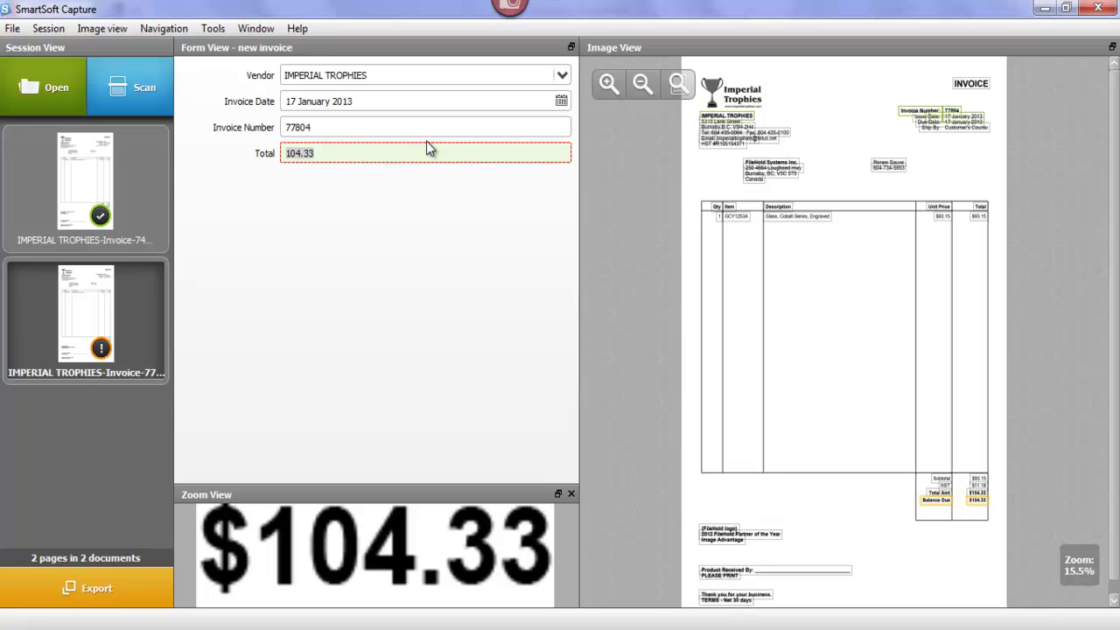
{"action": "key", "text": "Return"}
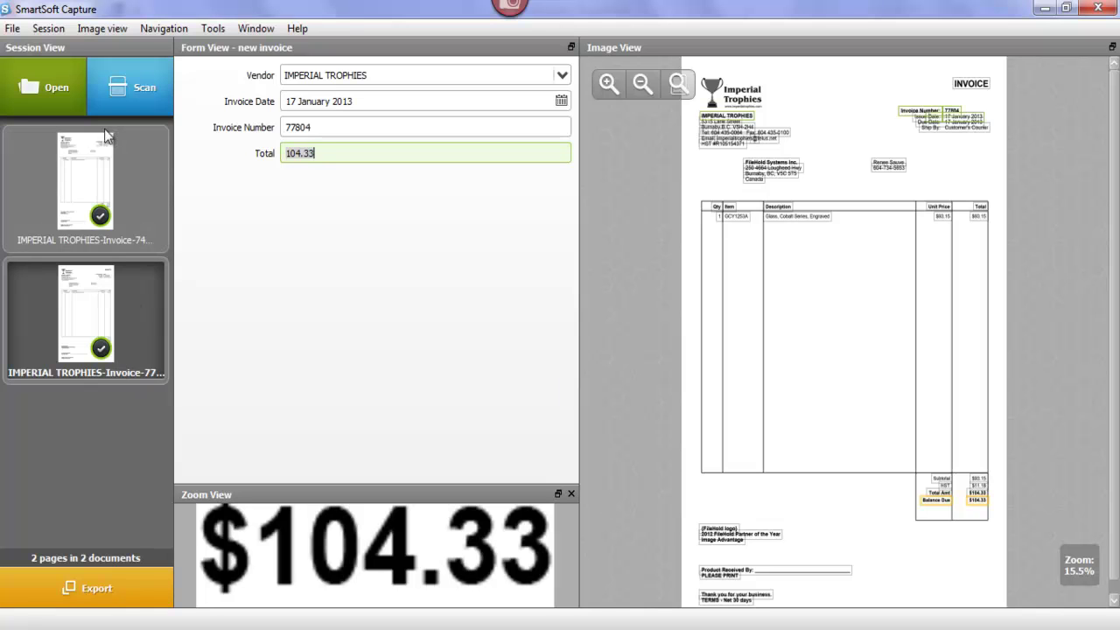
Add Imperial_Trophy.pdf and ImperialTrophies-Invoice 88220.pdf to the current session.
{"action": "left_click", "coordinate": [66, 95]}
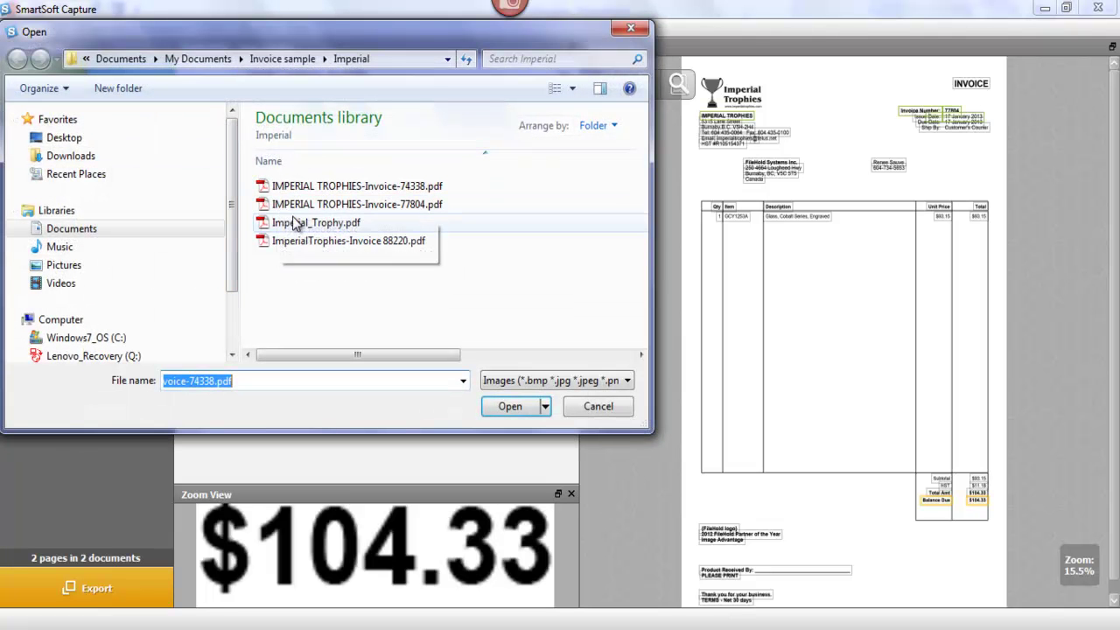
{"action": "left_click", "coordinate": [294, 221]}
{"action": "left_click", "coordinate": [298, 241], "text": "ctrl"}
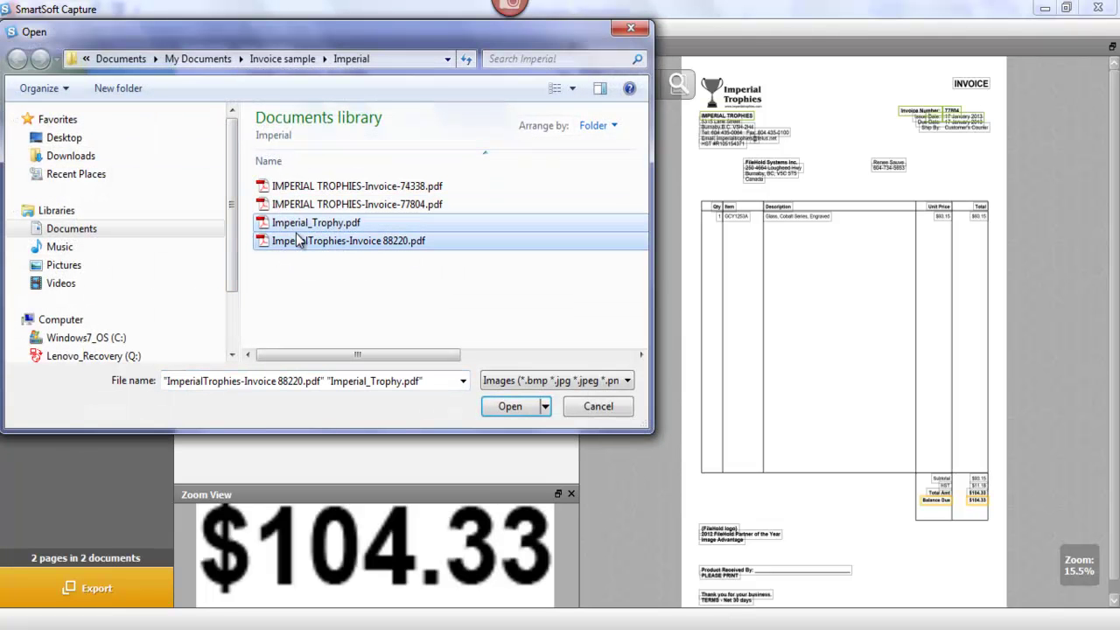
{"action": "left_click", "coordinate": [510, 406]}
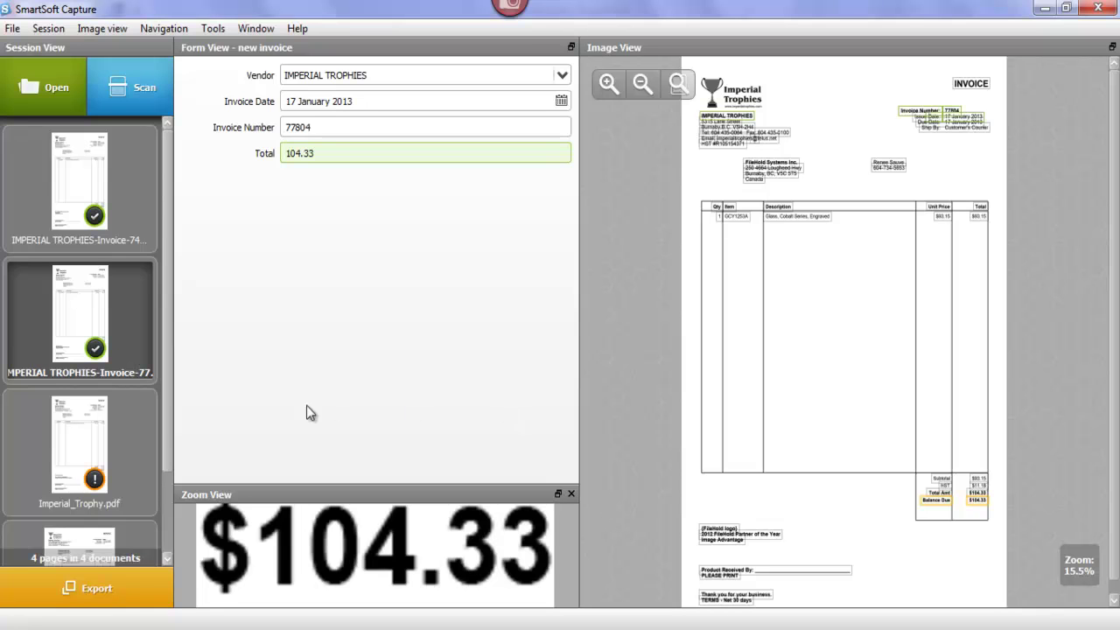
Verify the fields of the two newly added invoices, approve their totals, and export all the documents.
{"action": "left_click", "coordinate": [148, 417]}
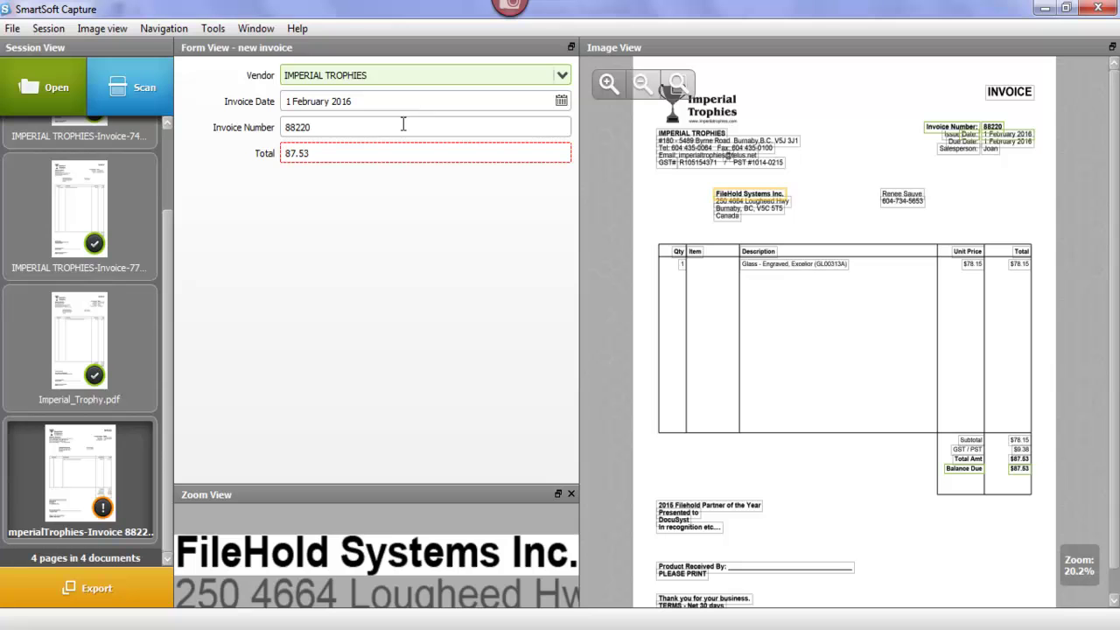
{"action": "left_click", "coordinate": [336, 153]}
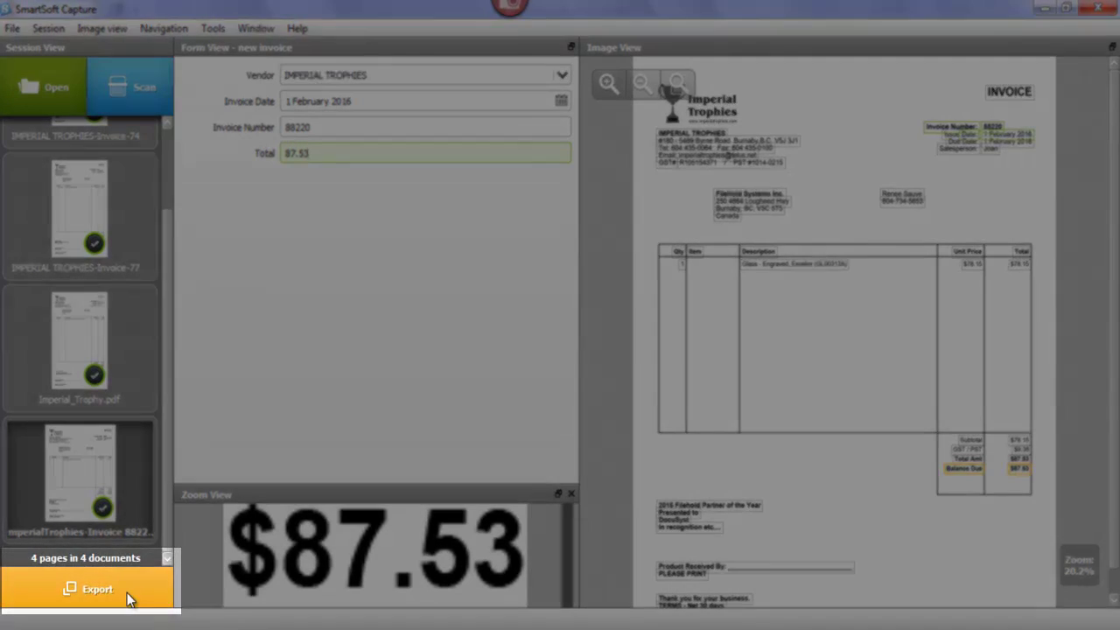
{"action": "left_click", "coordinate": [125, 602]}
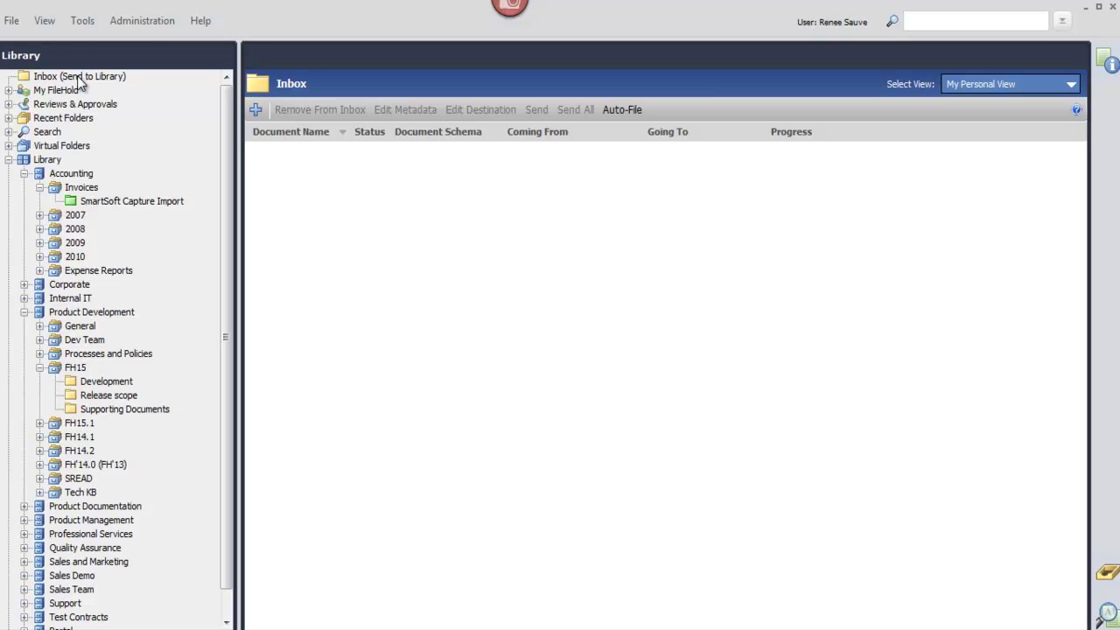
Set the format of document imports to Capture in the advanced user preferences and save them.
{"action": "left_click", "coordinate": [11, 21]}
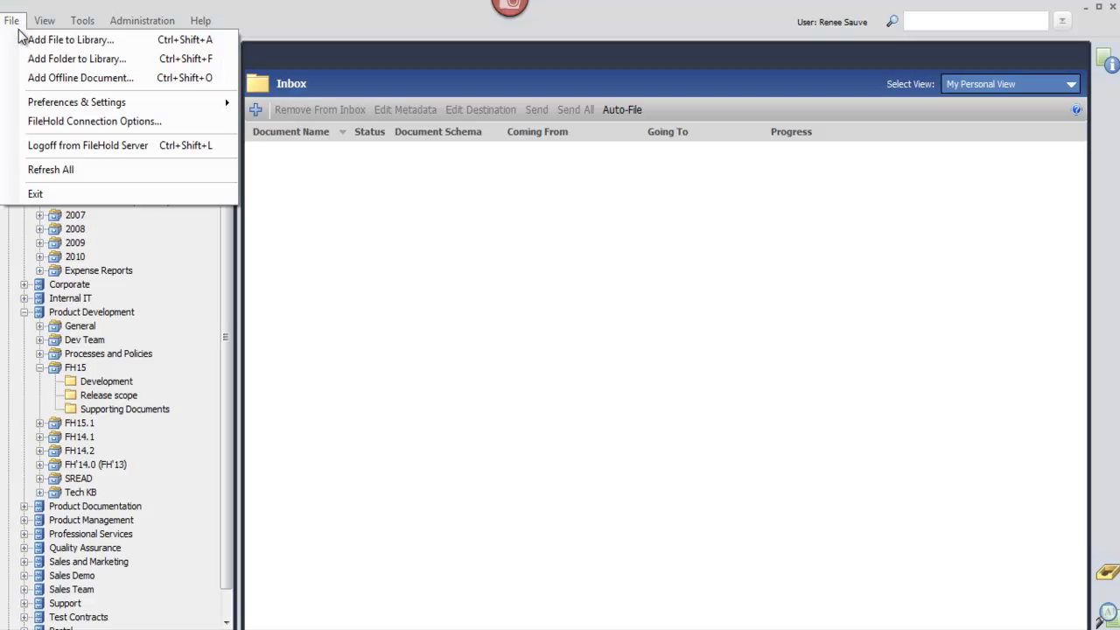
{"action": "mouse_move", "coordinate": [32, 102]}
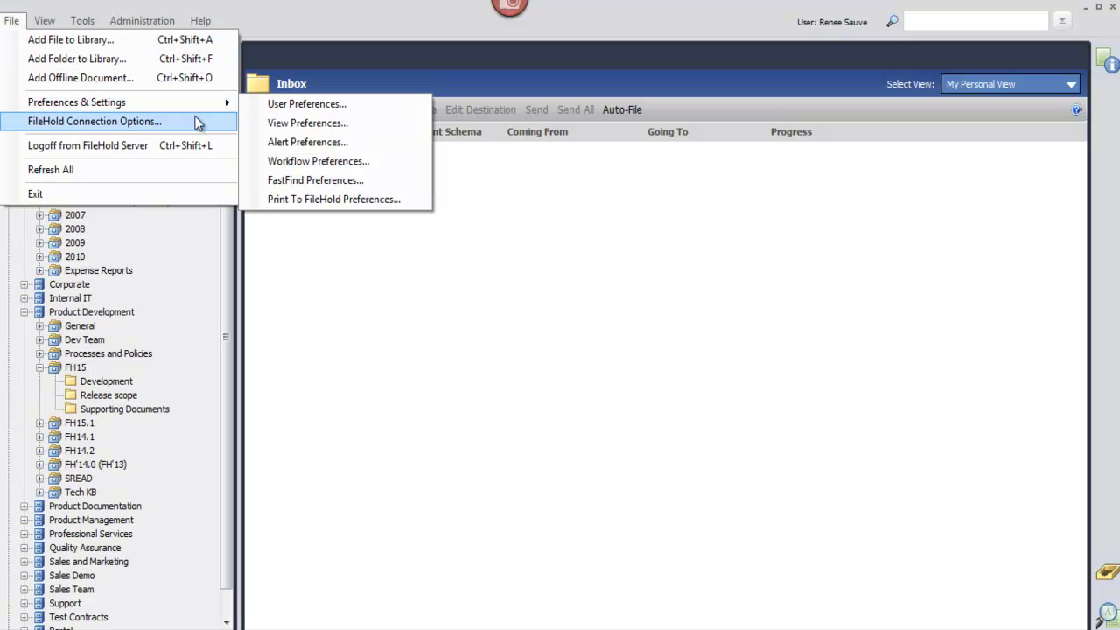
{"action": "left_click", "coordinate": [267, 108]}
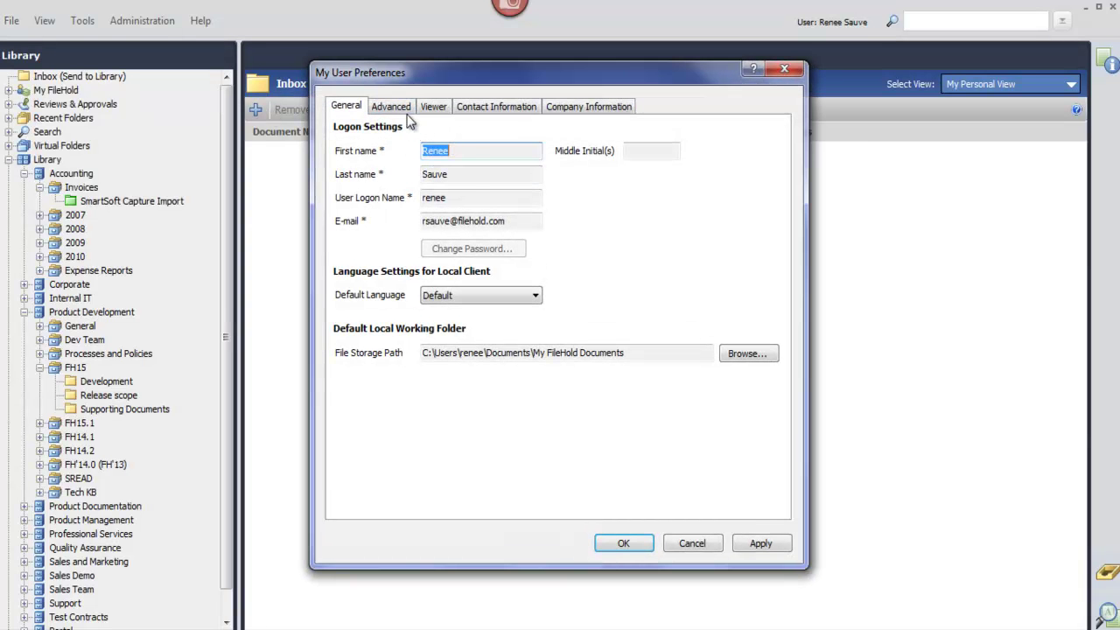
{"action": "left_click", "coordinate": [404, 111]}
{"action": "left_click", "coordinate": [543, 174]}
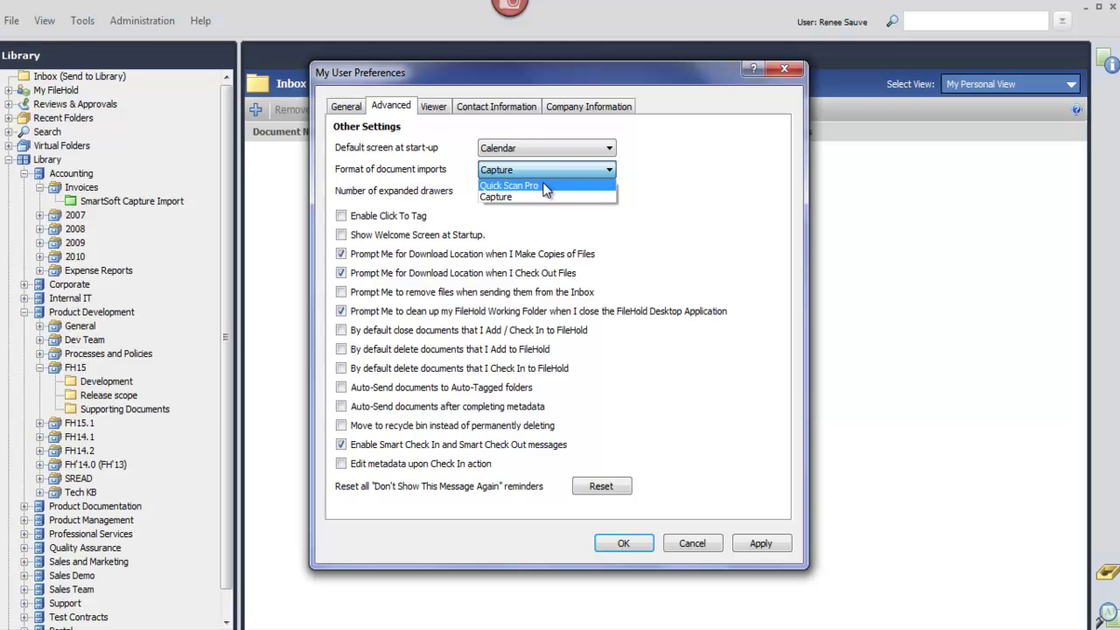
{"action": "left_click", "coordinate": [542, 197]}
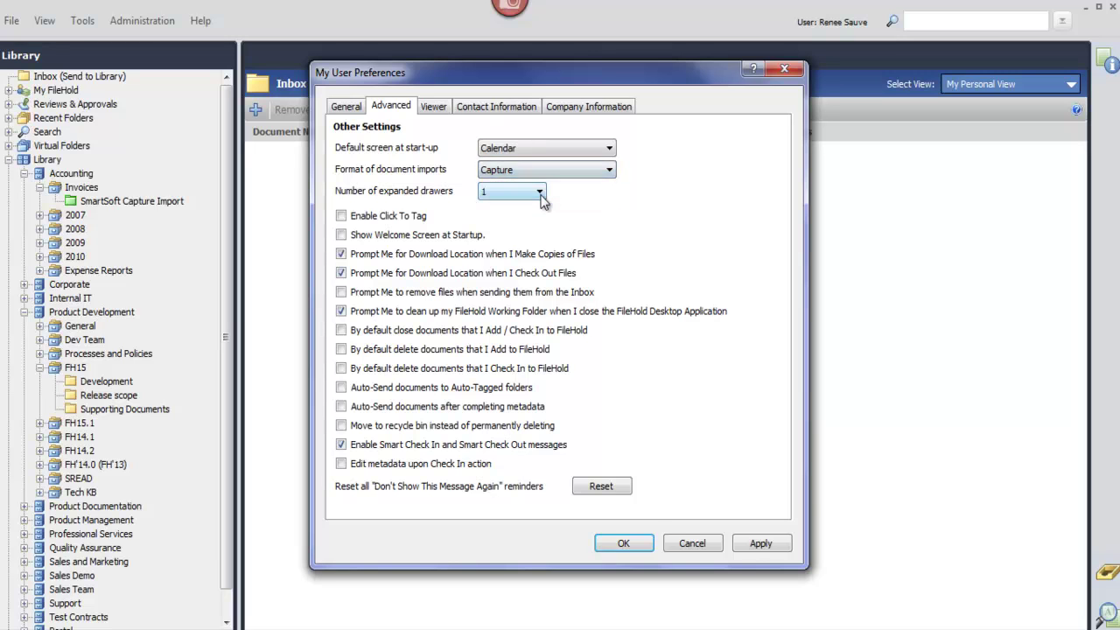
{"action": "left_click", "coordinate": [623, 543]}
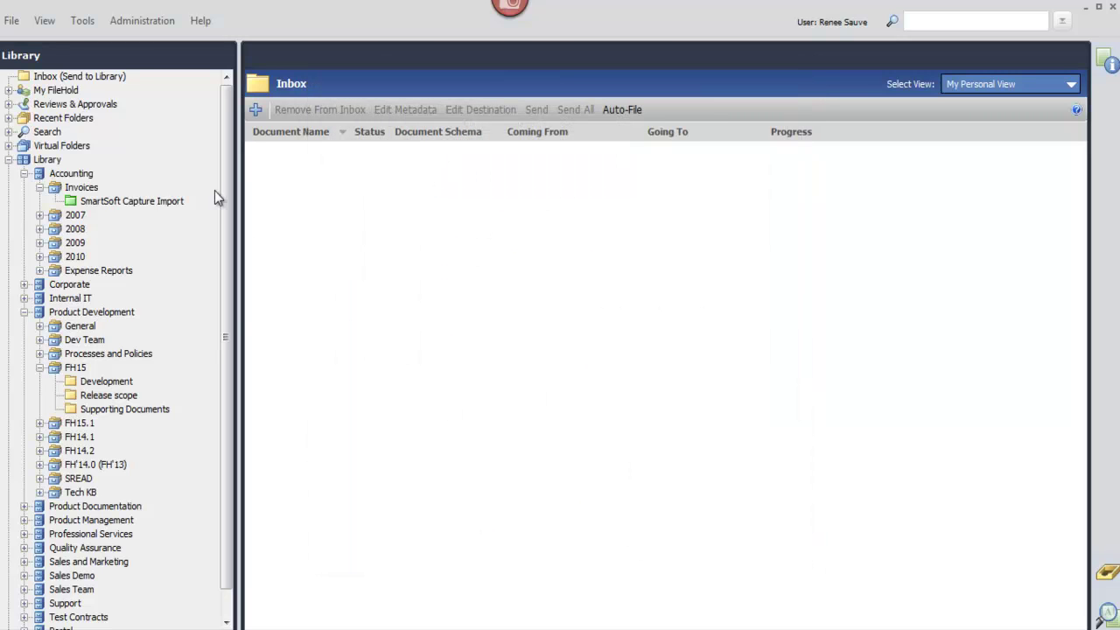
Open the Scansoft document import's properties and retrieve the XML fields from 160705135144.xml in C:\Scans.
{"action": "left_click", "coordinate": [91, 25]}
{"action": "left_click", "coordinate": [100, 59]}
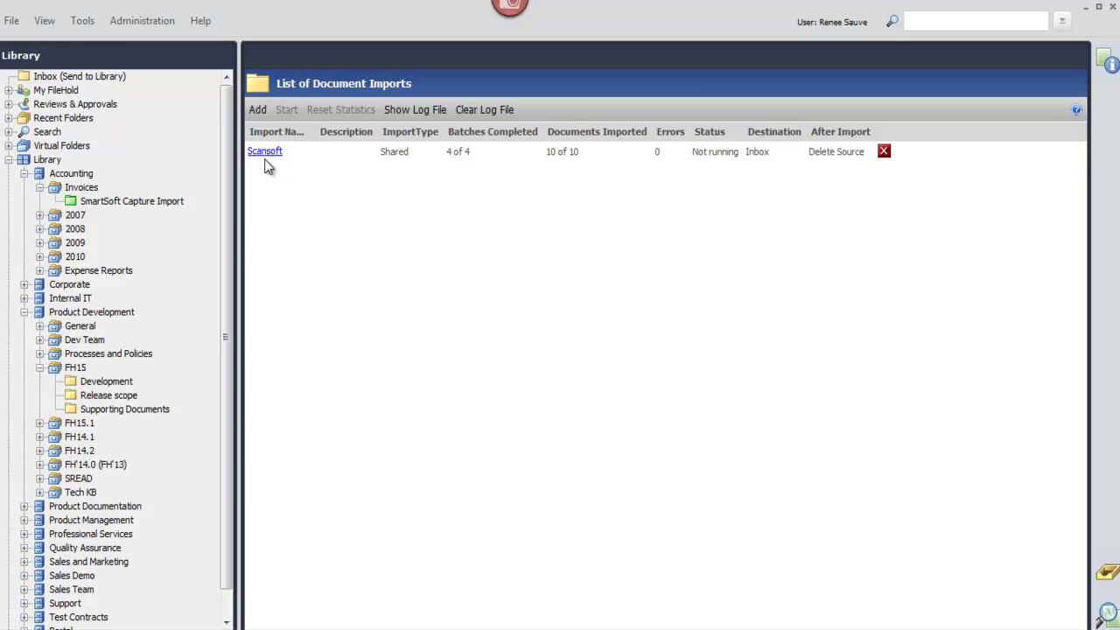
{"action": "left_click", "coordinate": [271, 157]}
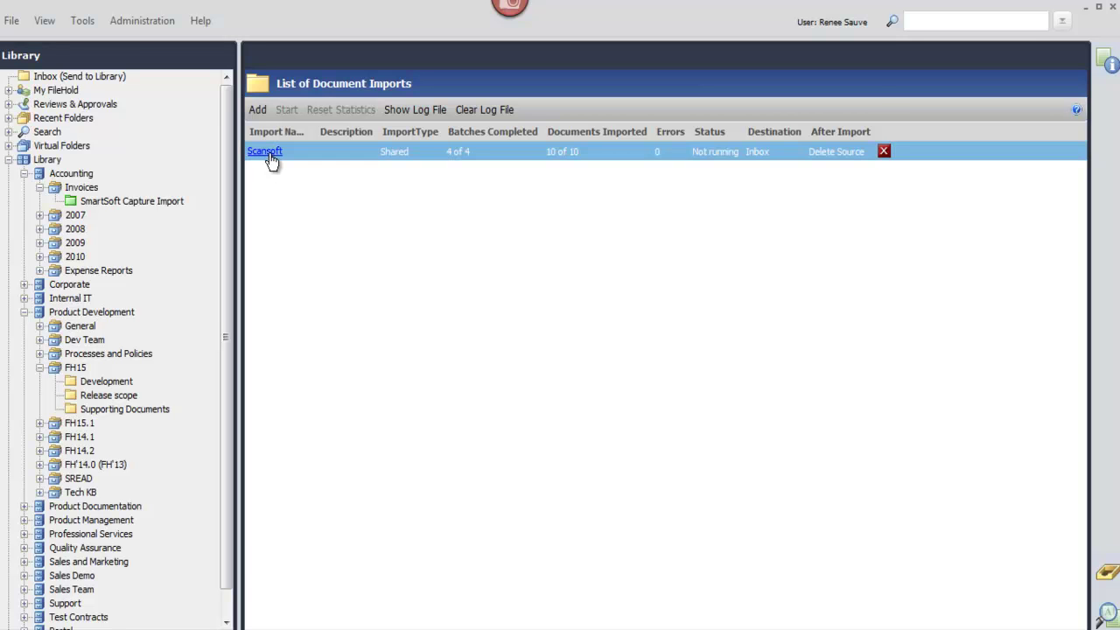
{"action": "left_click", "coordinate": [272, 156]}
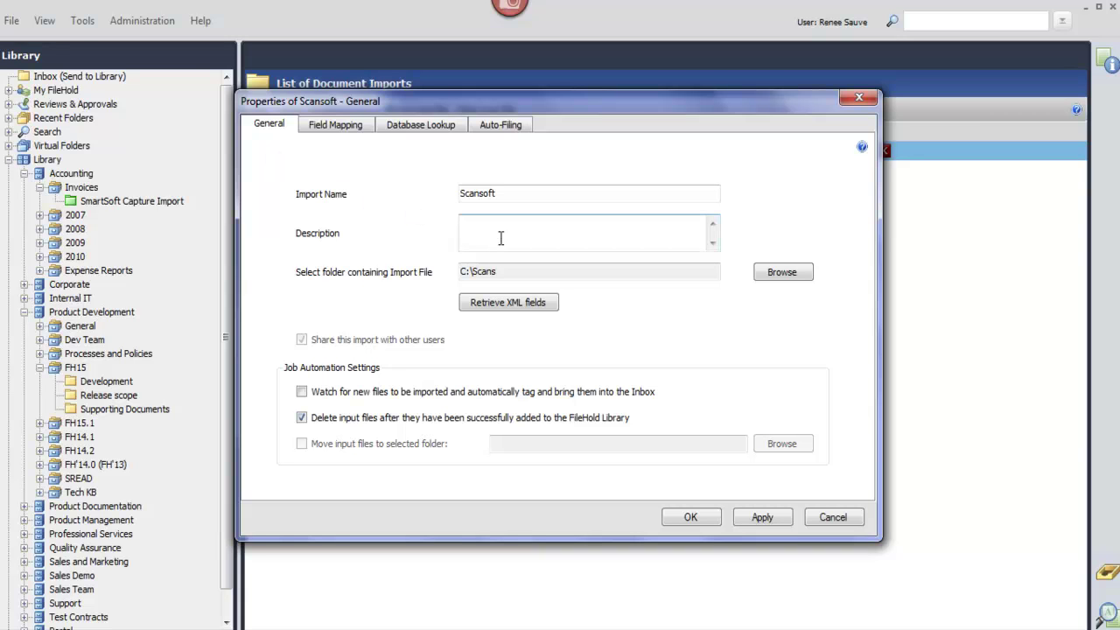
{"action": "left_click", "coordinate": [510, 301]}
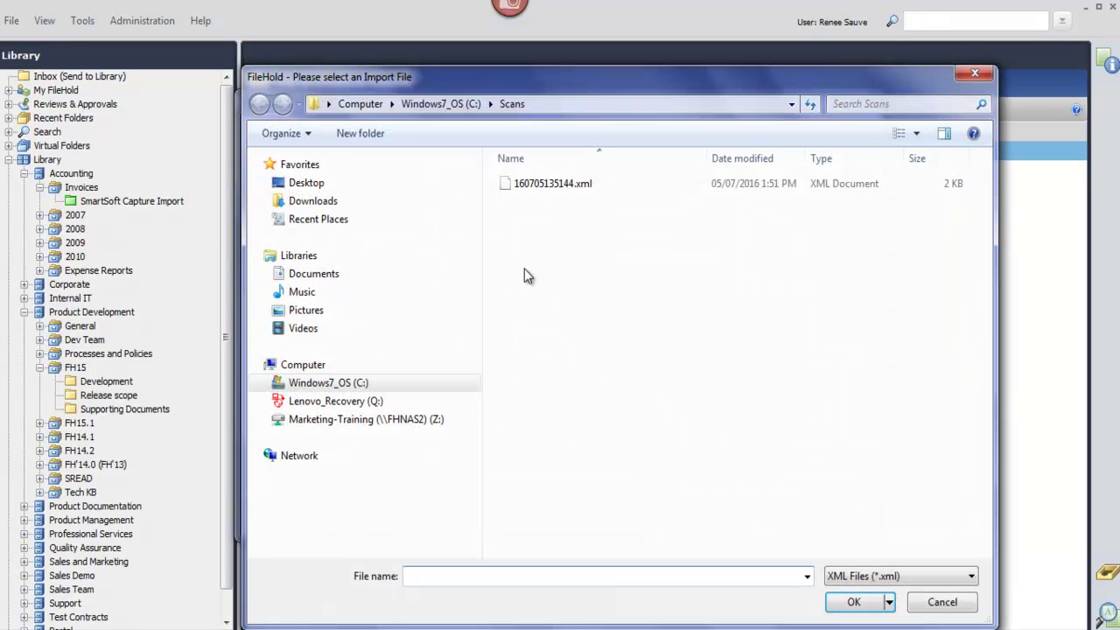
{"action": "left_click", "coordinate": [559, 185]}
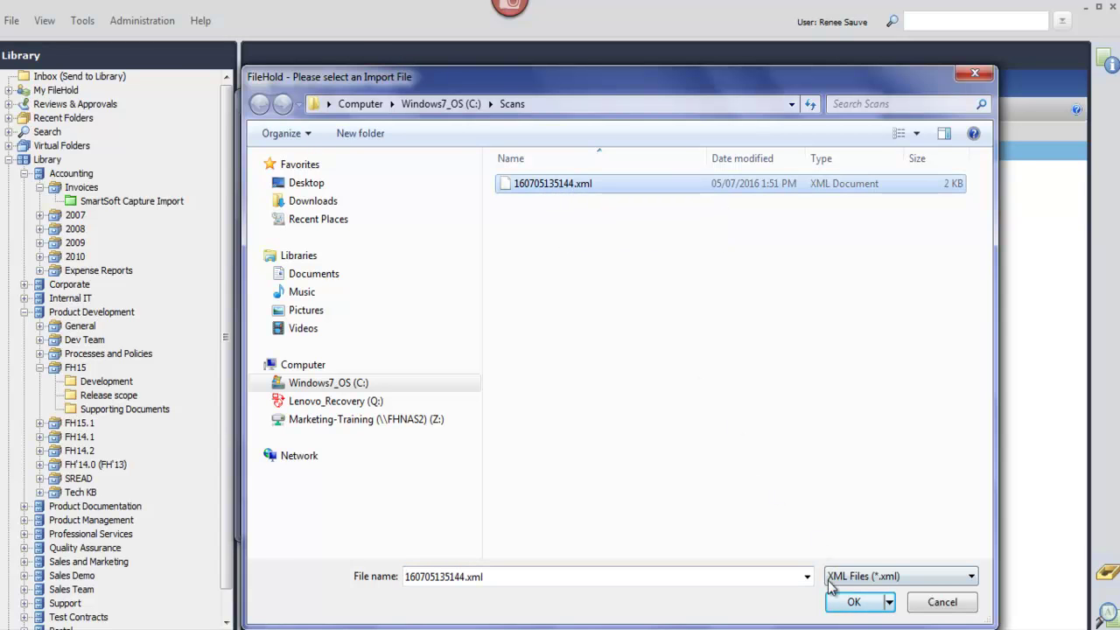
{"action": "left_click", "coordinate": [853, 602]}
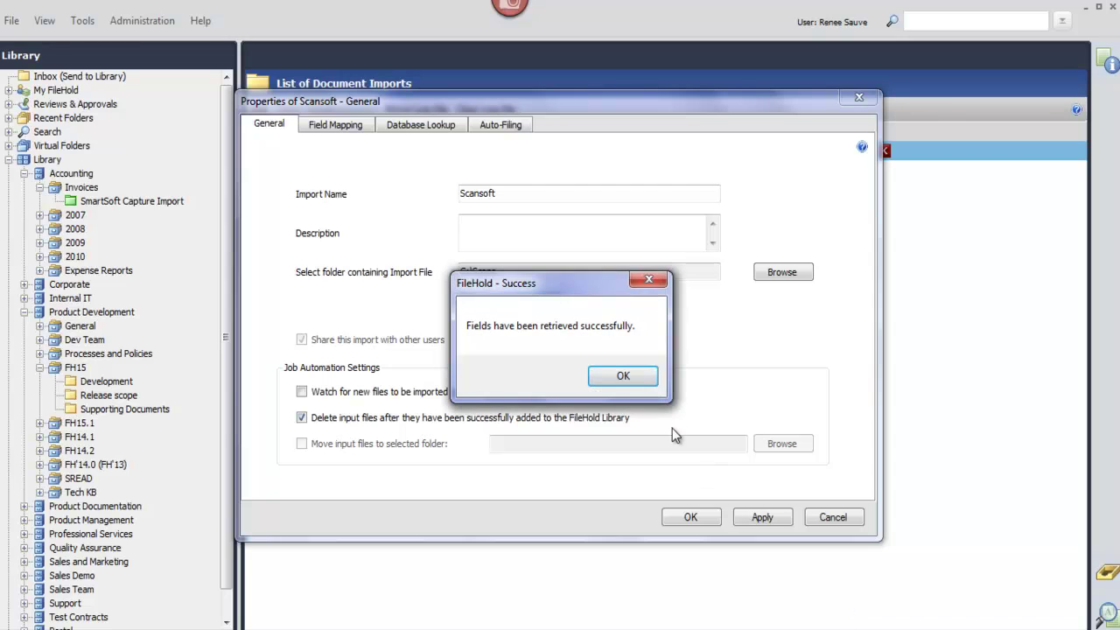
{"action": "left_click", "coordinate": [651, 379]}
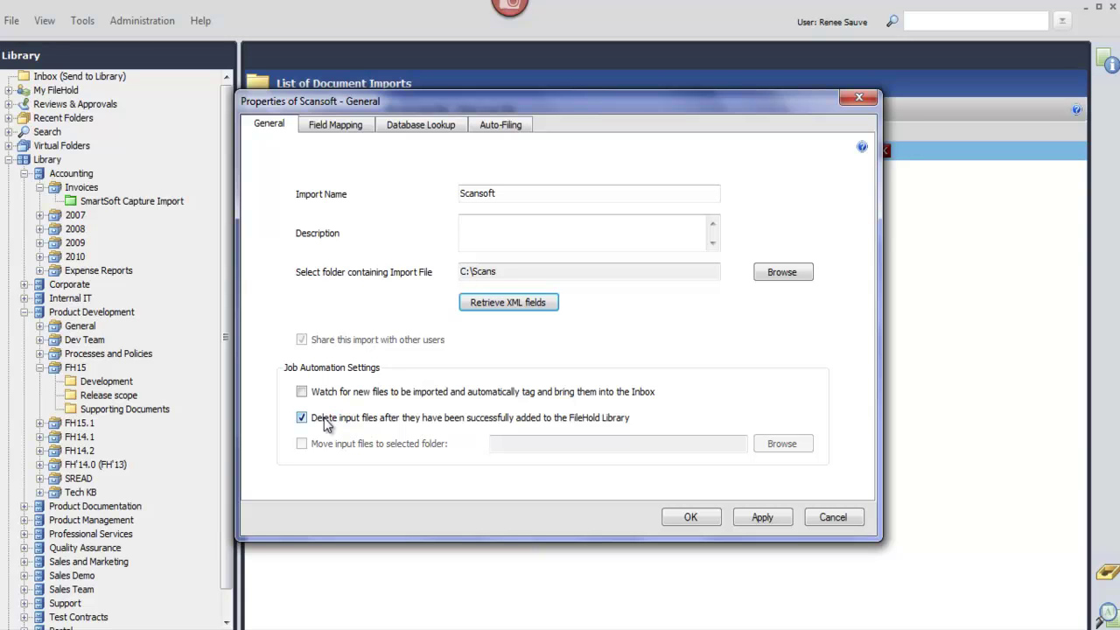
Map FT_INVOICE_DATE to Invoice Date, then review the database lookup and auto-filing settings and save the Scansoft import.
{"action": "left_click", "coordinate": [358, 127]}
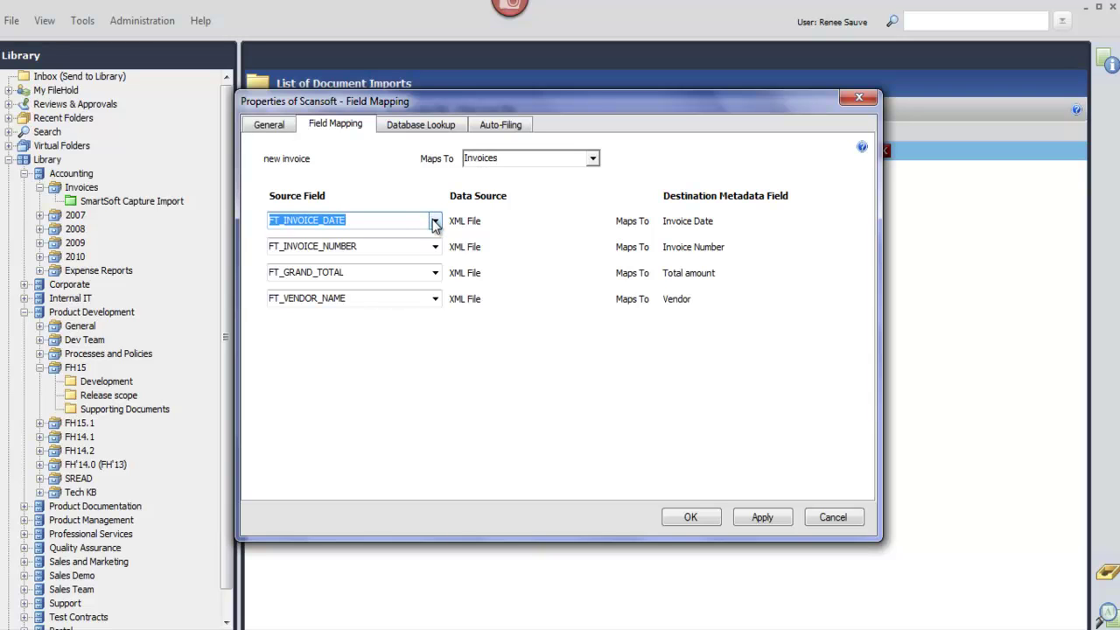
{"action": "left_click", "coordinate": [434, 223]}
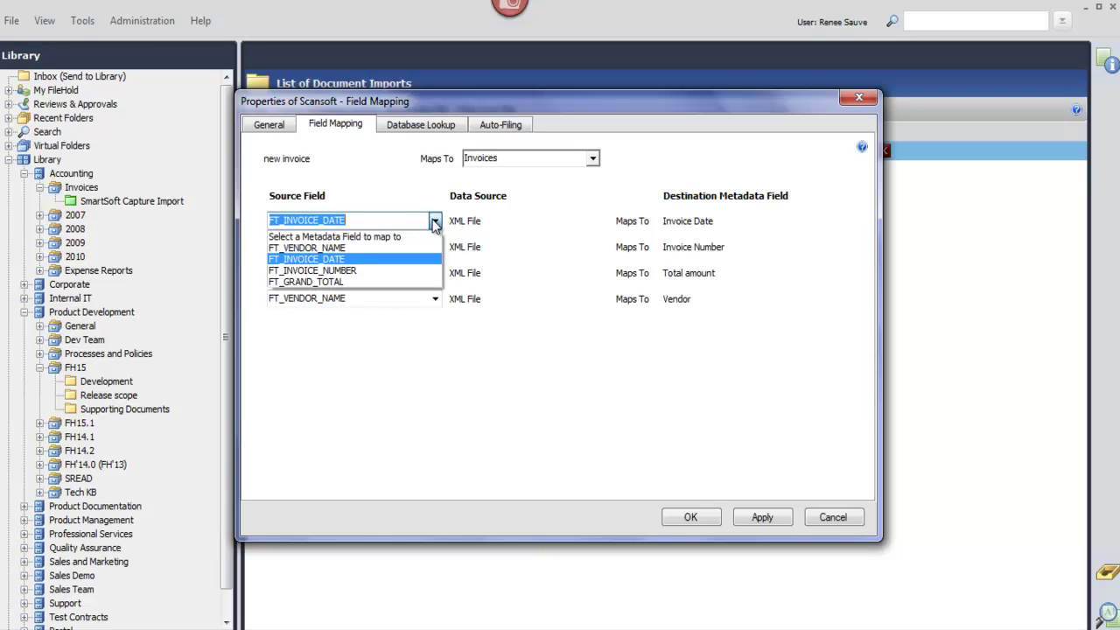
{"action": "left_click", "coordinate": [418, 259]}
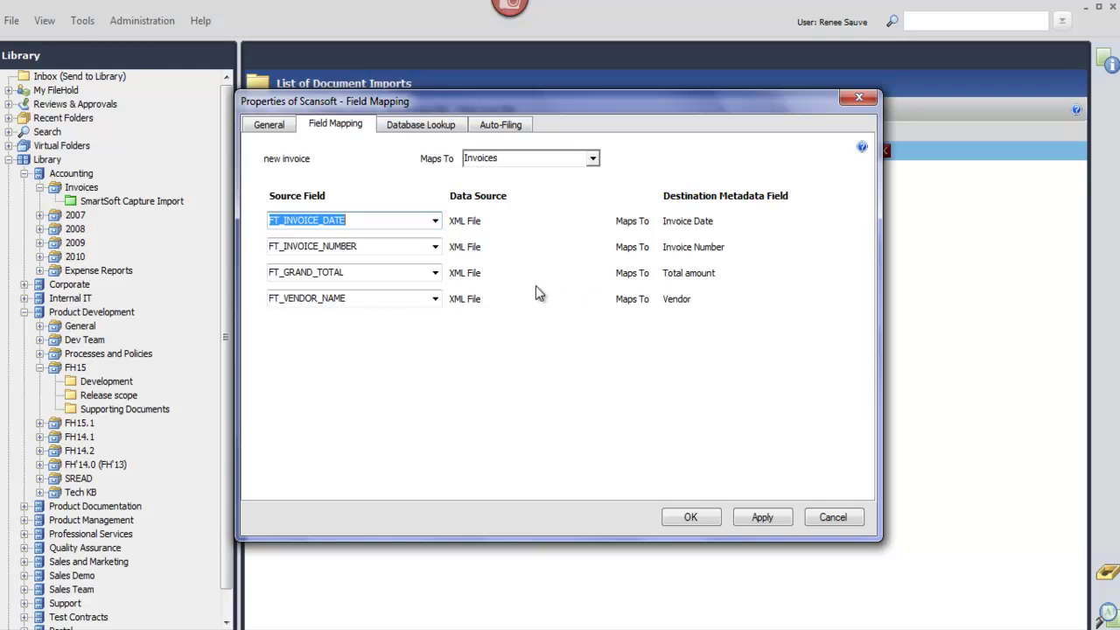
{"action": "left_click", "coordinate": [451, 131]}
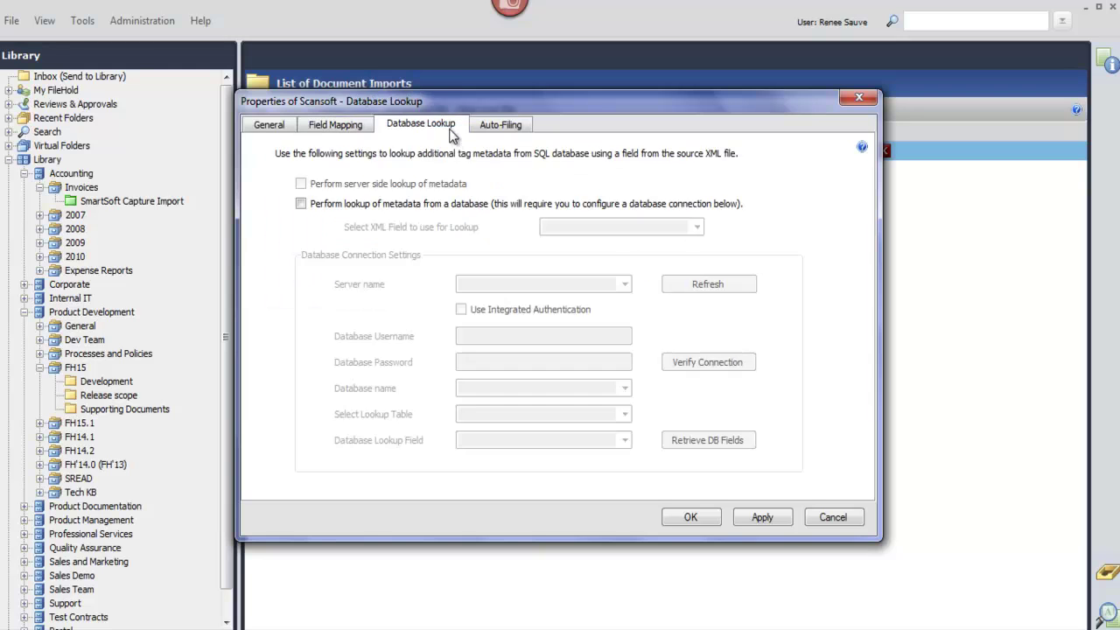
{"action": "left_click", "coordinate": [494, 125]}
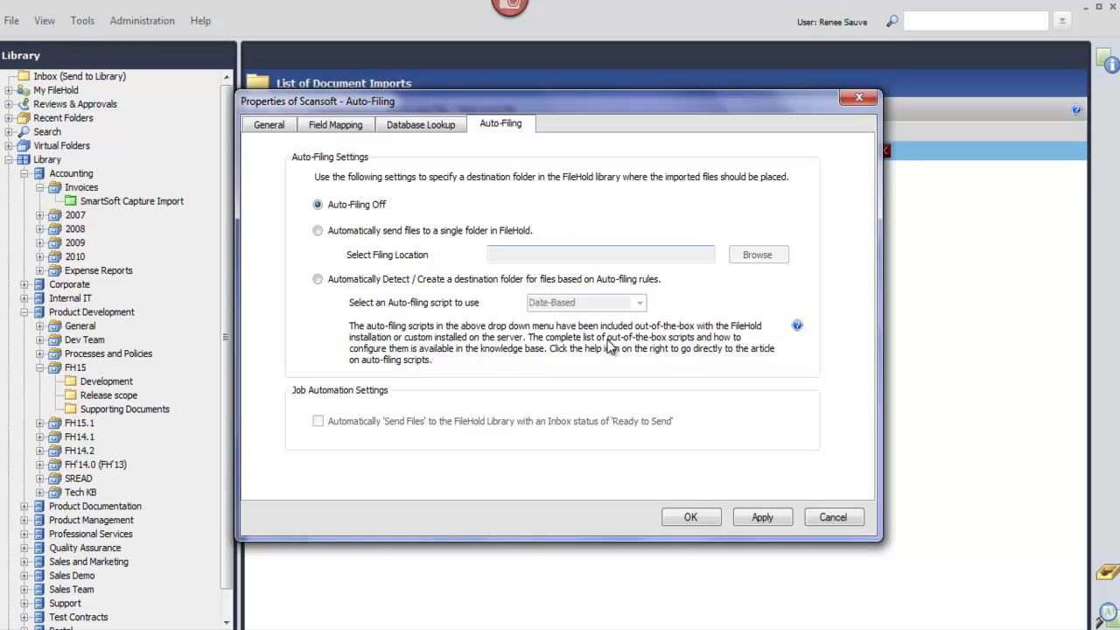
{"action": "left_click", "coordinate": [690, 518]}
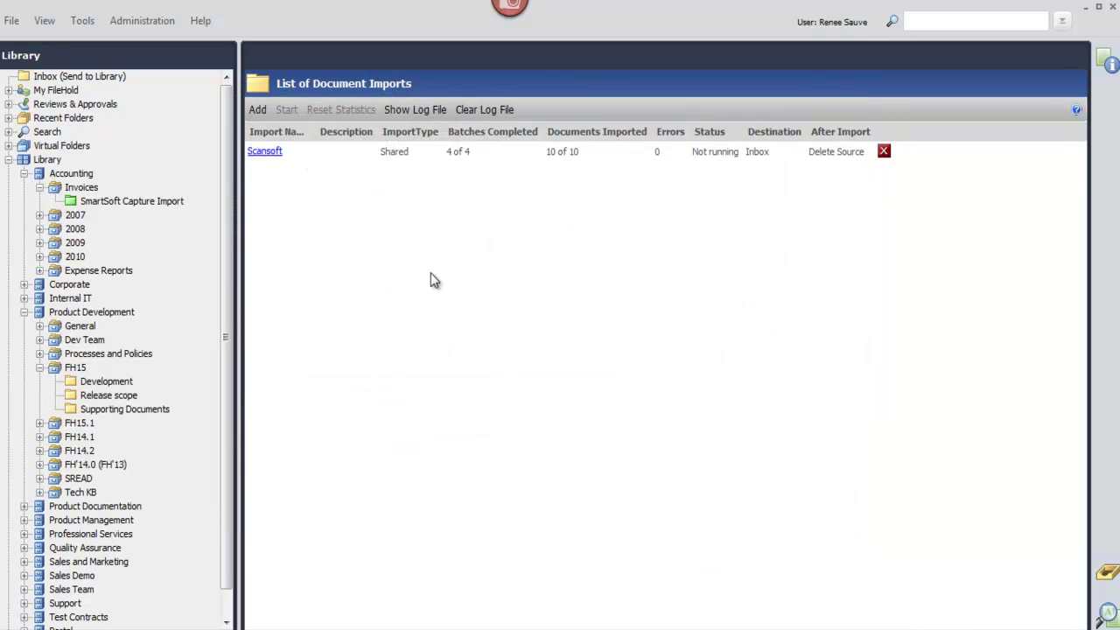
Run the Scansoft import and open the Inbox with the imported documents.
{"action": "left_click", "coordinate": [352, 155]}
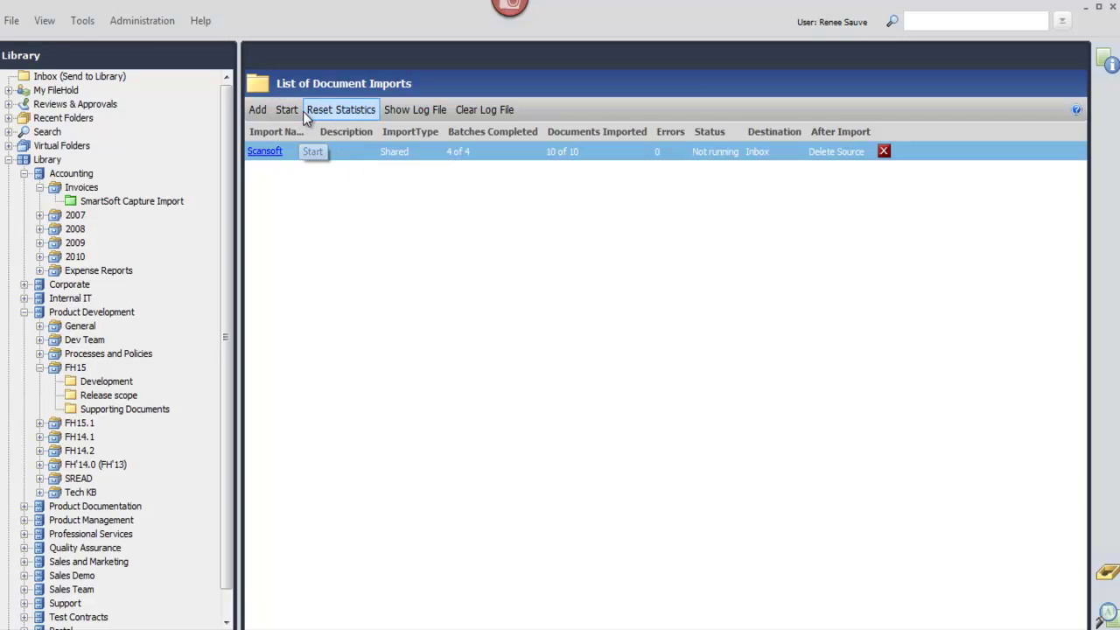
{"action": "left_click", "coordinate": [292, 111]}
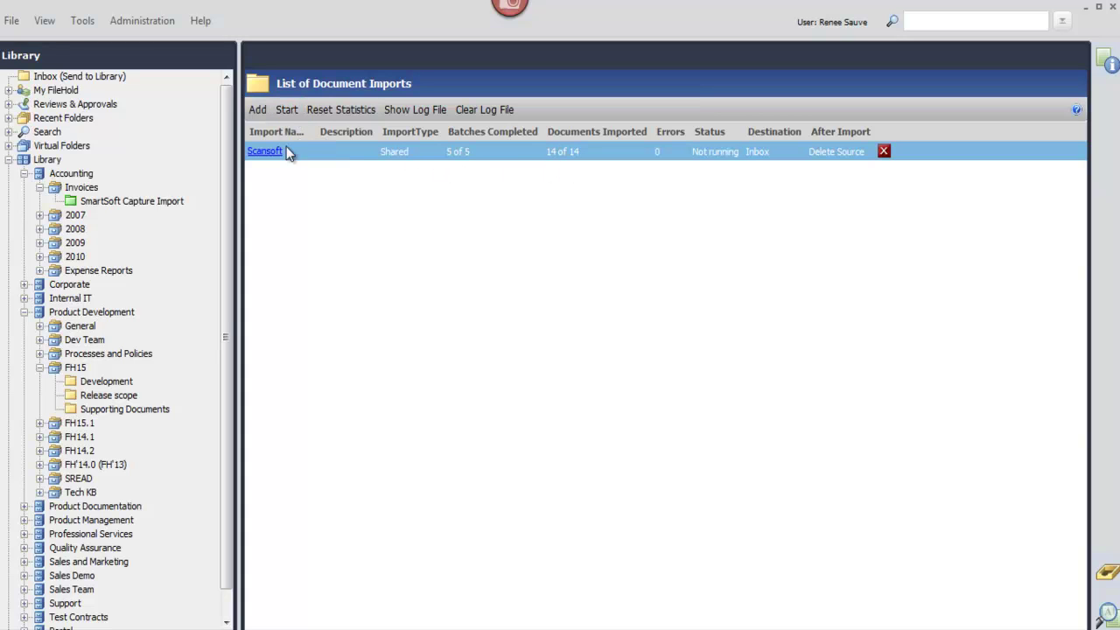
{"action": "left_click", "coordinate": [117, 79]}
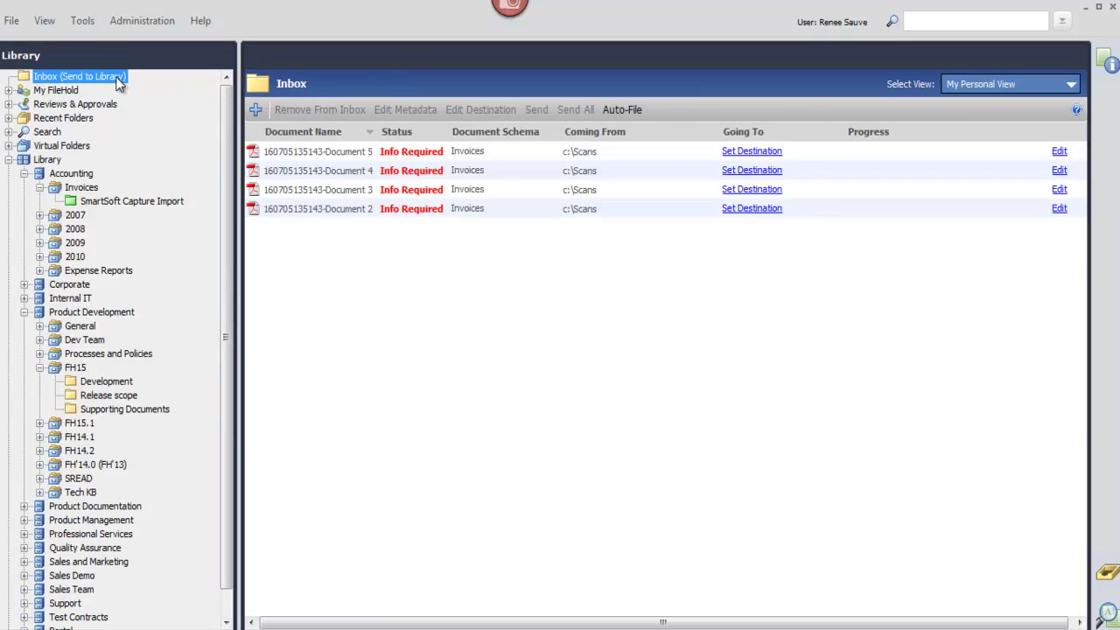
Review the metadata of each imported invoice in the Inbox, from Document 5 to Document 2, and close the metadata pane.
{"action": "left_click", "coordinate": [305, 156]}
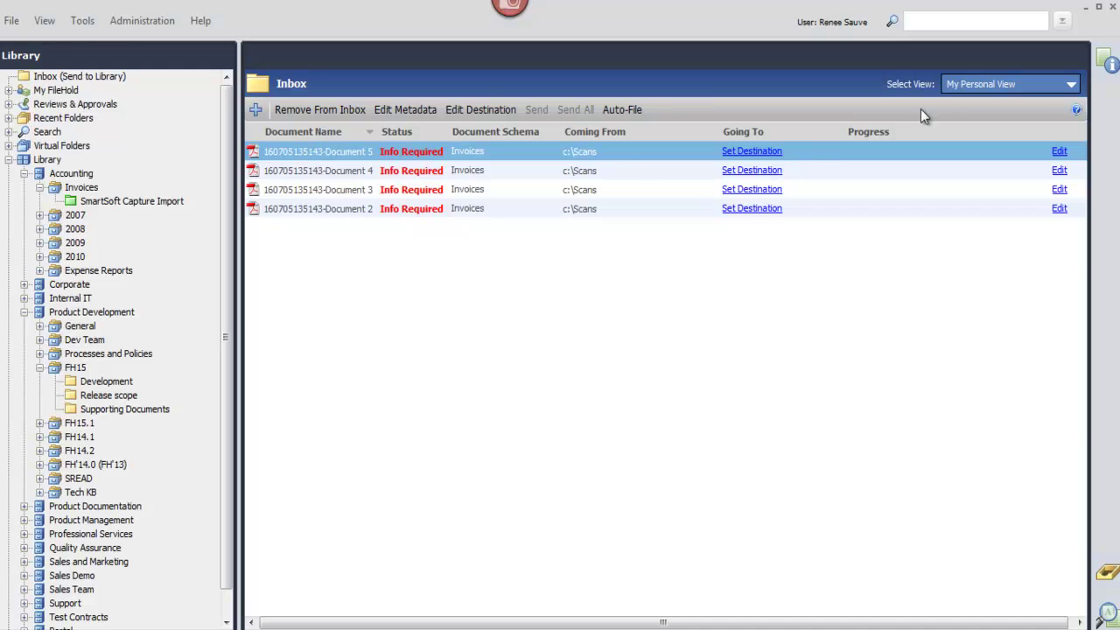
{"action": "left_click", "coordinate": [1105, 70]}
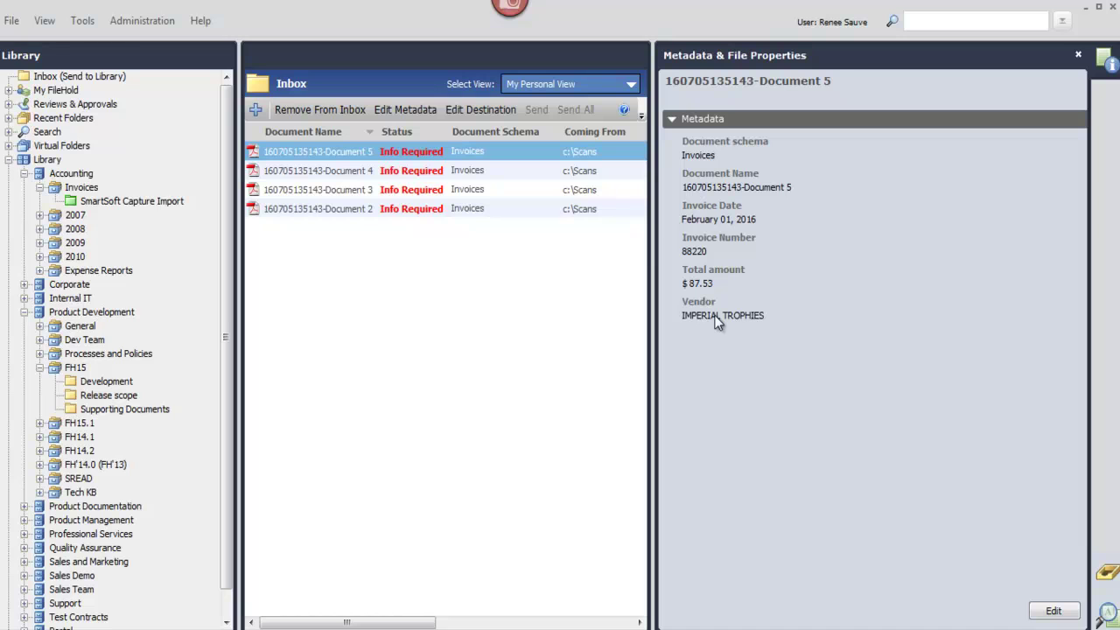
{"action": "left_click", "coordinate": [365, 175]}
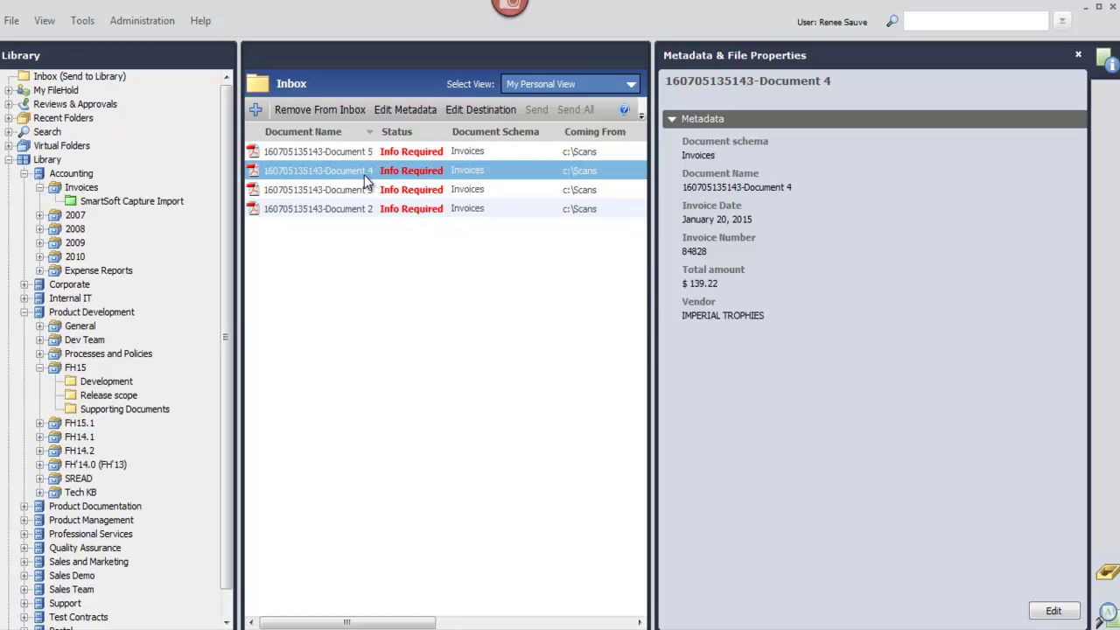
{"action": "left_click", "coordinate": [364, 189]}
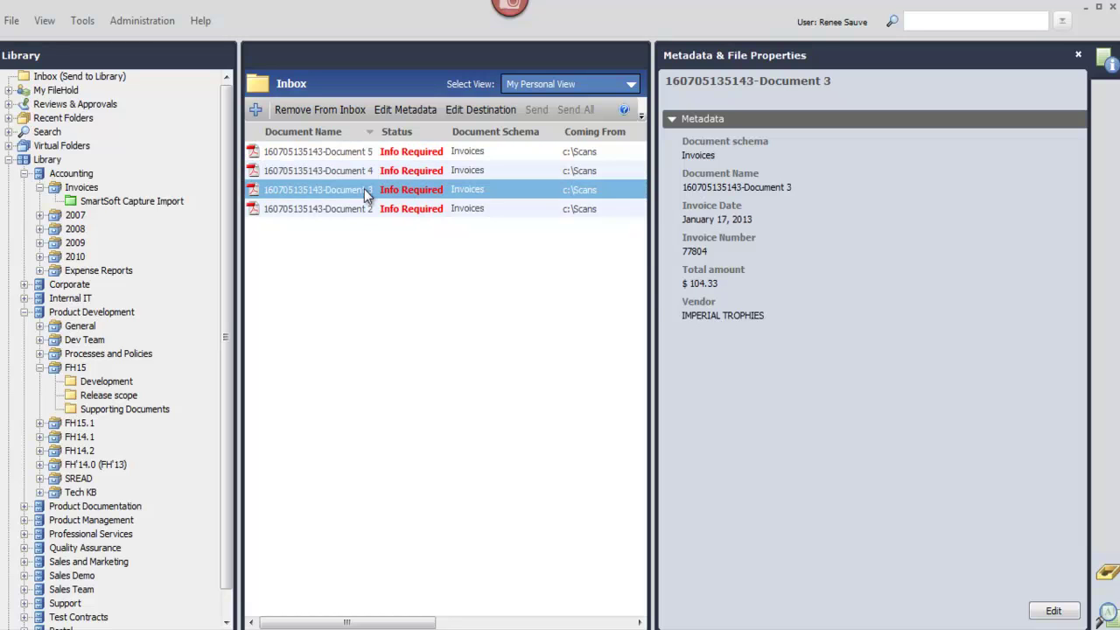
{"action": "left_click", "coordinate": [363, 209]}
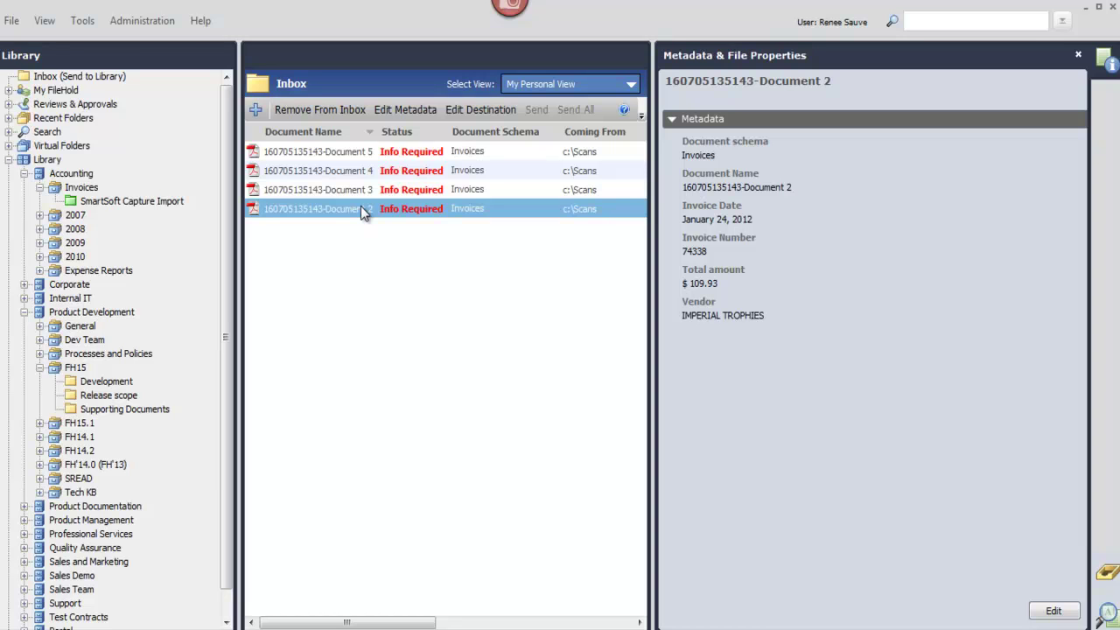
{"action": "left_click", "coordinate": [1077, 55]}
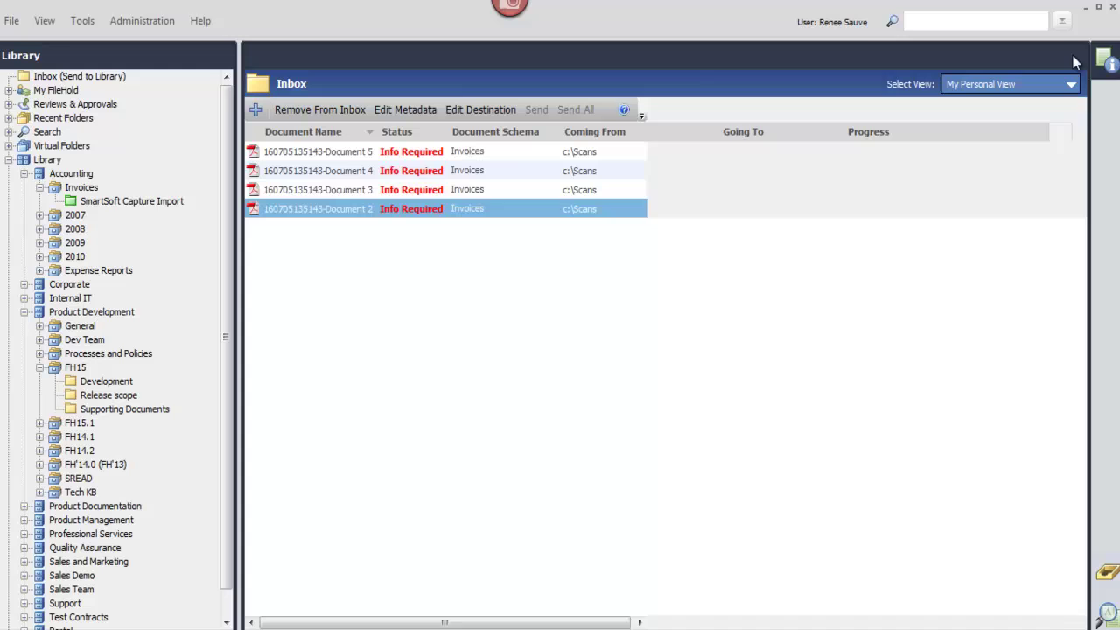
Assign all Inbox invoices to the SmartSoft Capture Import folder under Accounting/Invoices, send them to the library, and open that folder.
{"action": "left_click", "coordinate": [354, 153], "text": "shift"}
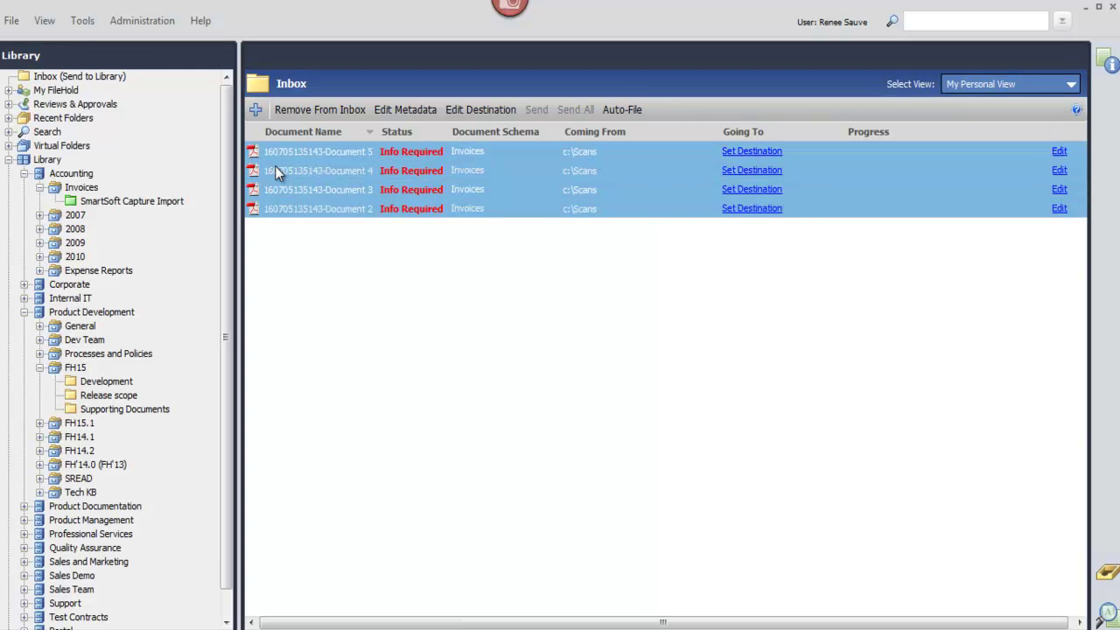
{"action": "left_click_drag", "start_coordinate": [274, 152], "coordinate": [169, 202]}
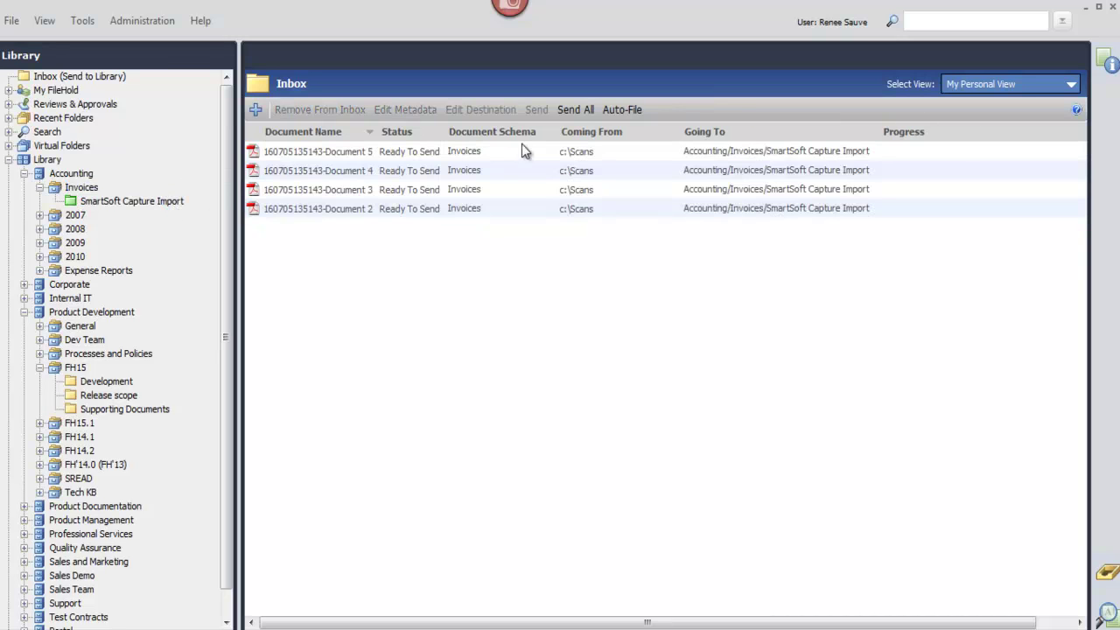
{"action": "left_click", "coordinate": [568, 118]}
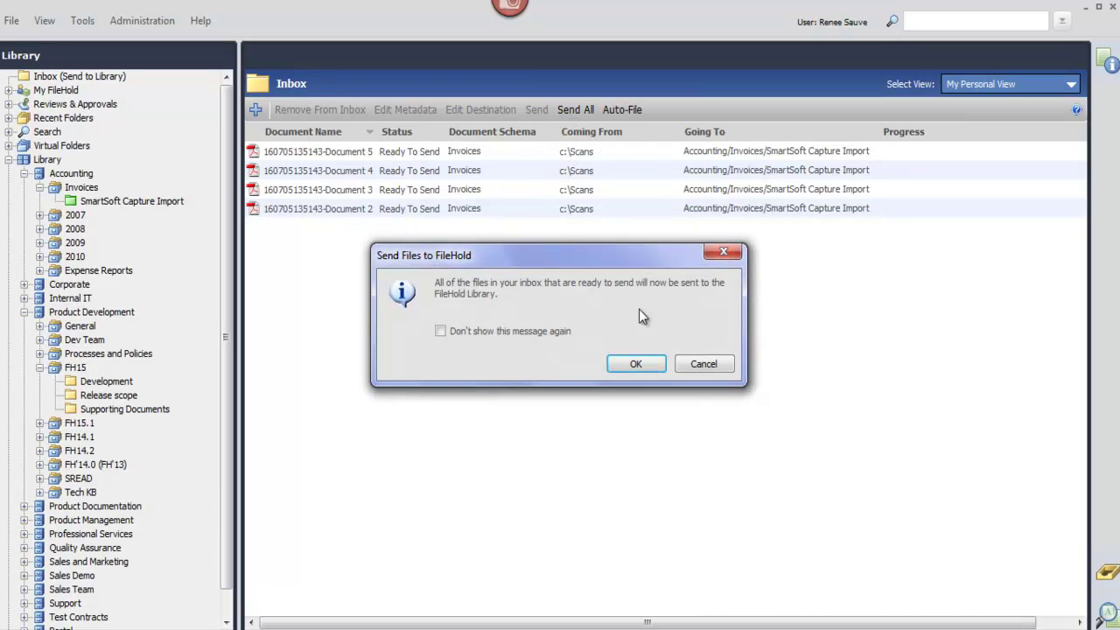
{"action": "left_click", "coordinate": [643, 356]}
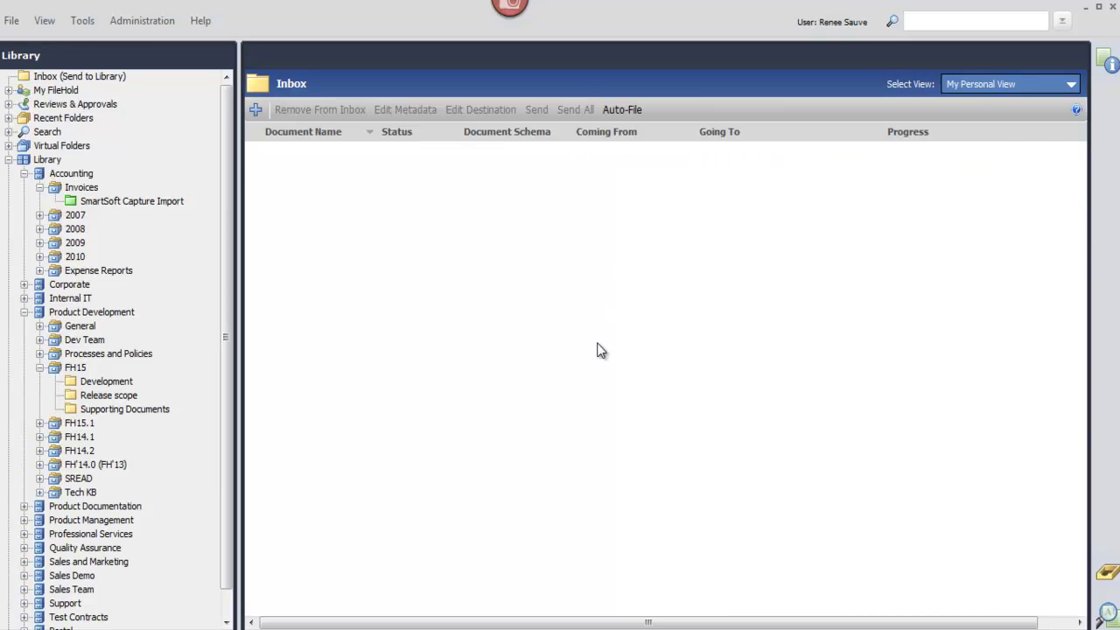
{"action": "left_click", "coordinate": [172, 202]}
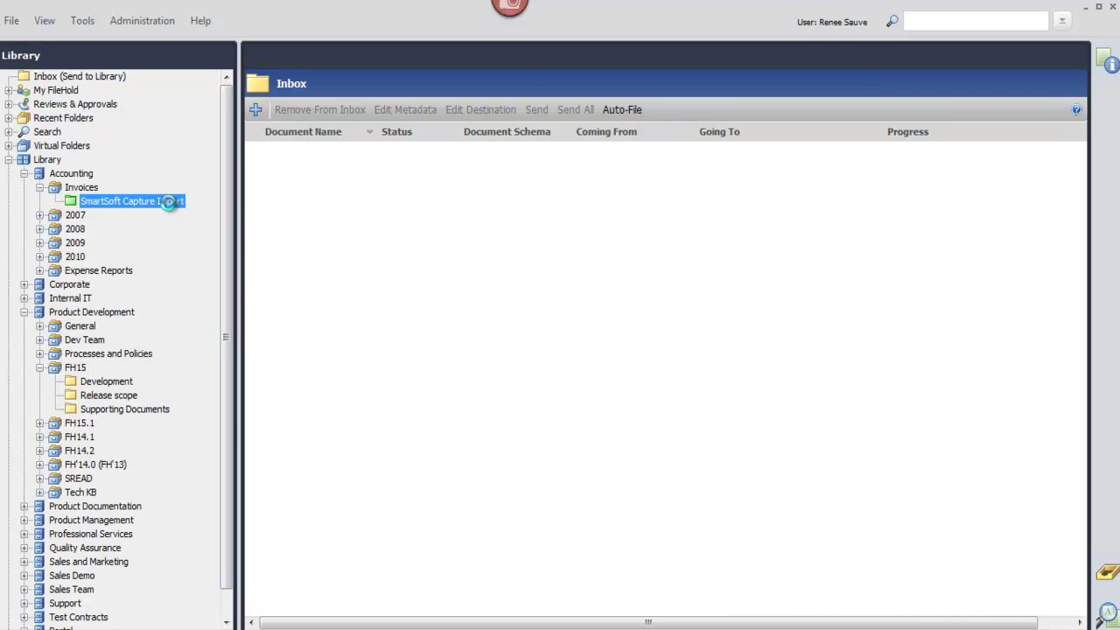